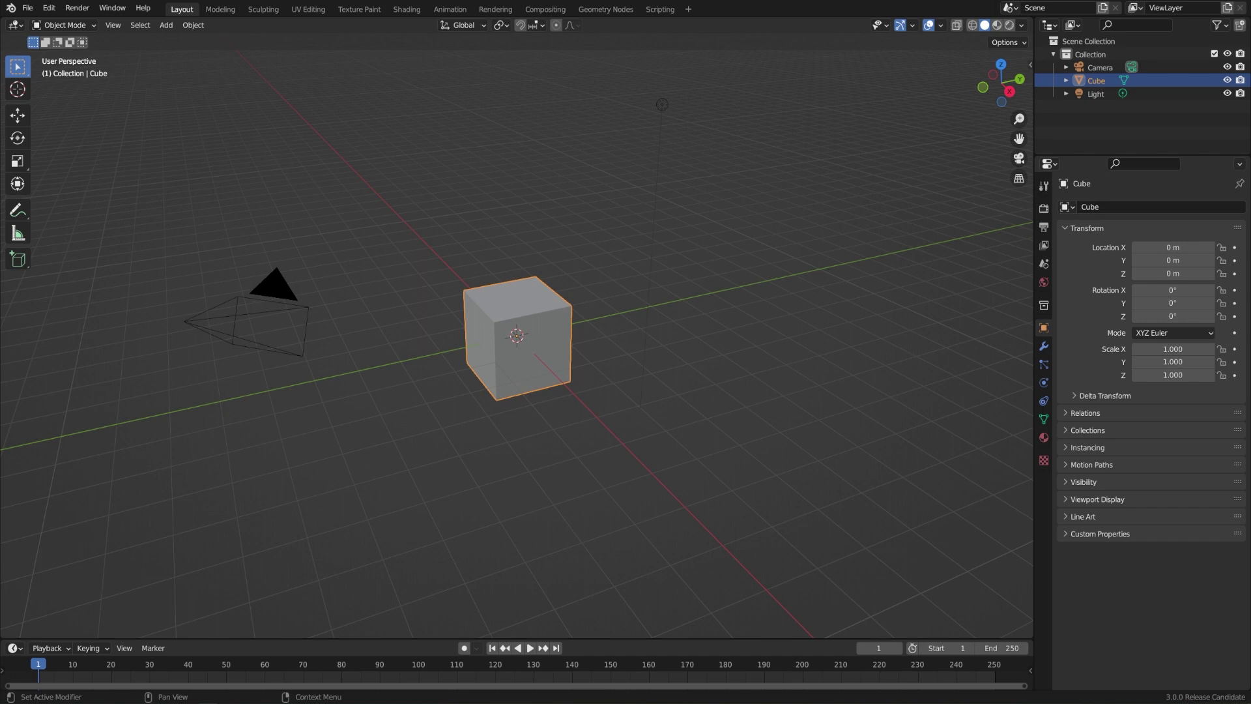
- Start a new file from the 2D Animation template
{"action": "left_click", "coordinate": [27, 7]}
{"action": "mouse_move", "coordinate": [29, 23]}
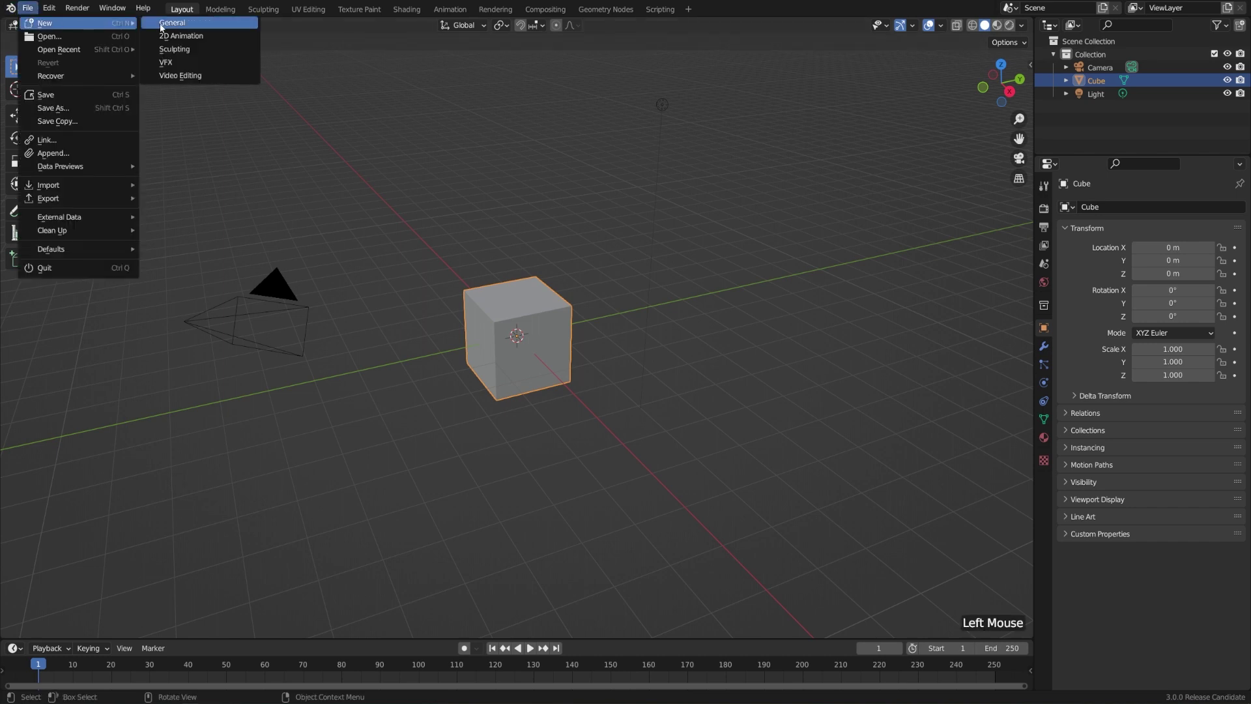
{"action": "left_click", "coordinate": [208, 43]}
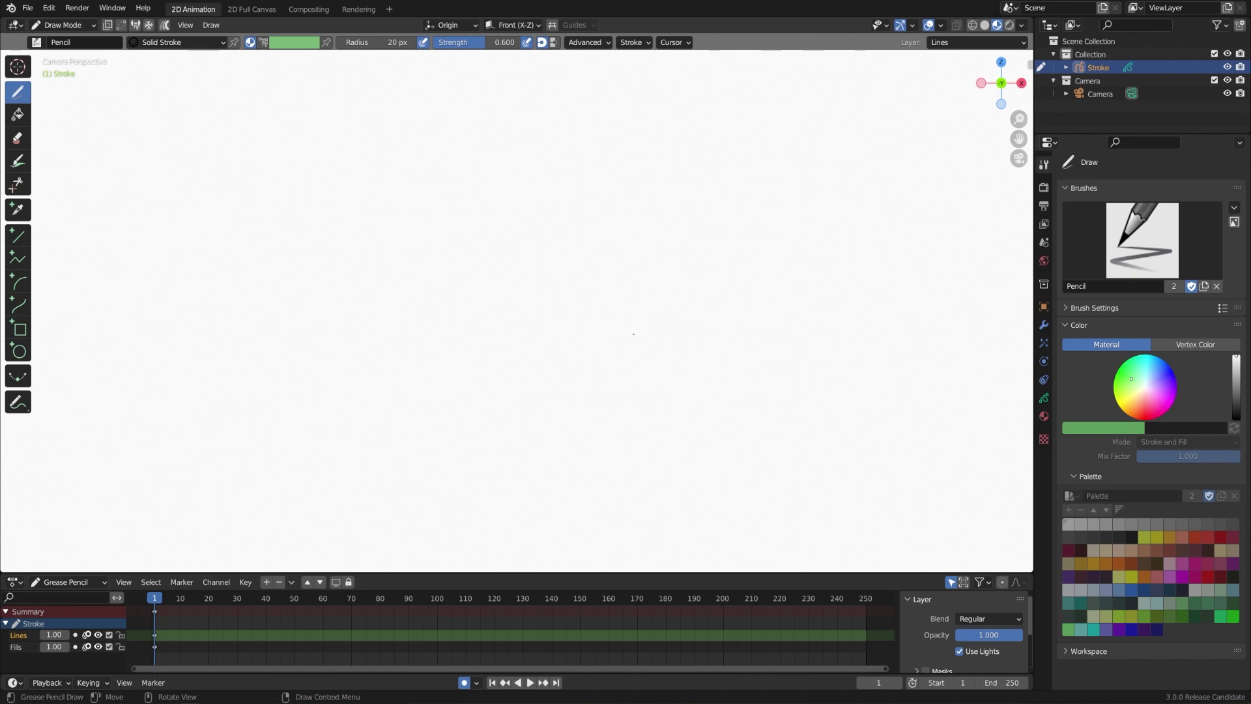
- Return to the camera view and pan so the blank canvas is framed
{"action": "scroll", "coordinate": [633, 333], "scroll_direction": "down", "scroll_amount": 3}
{"action": "scroll", "coordinate": [633, 334], "scroll_direction": "up", "scroll_amount": 1}
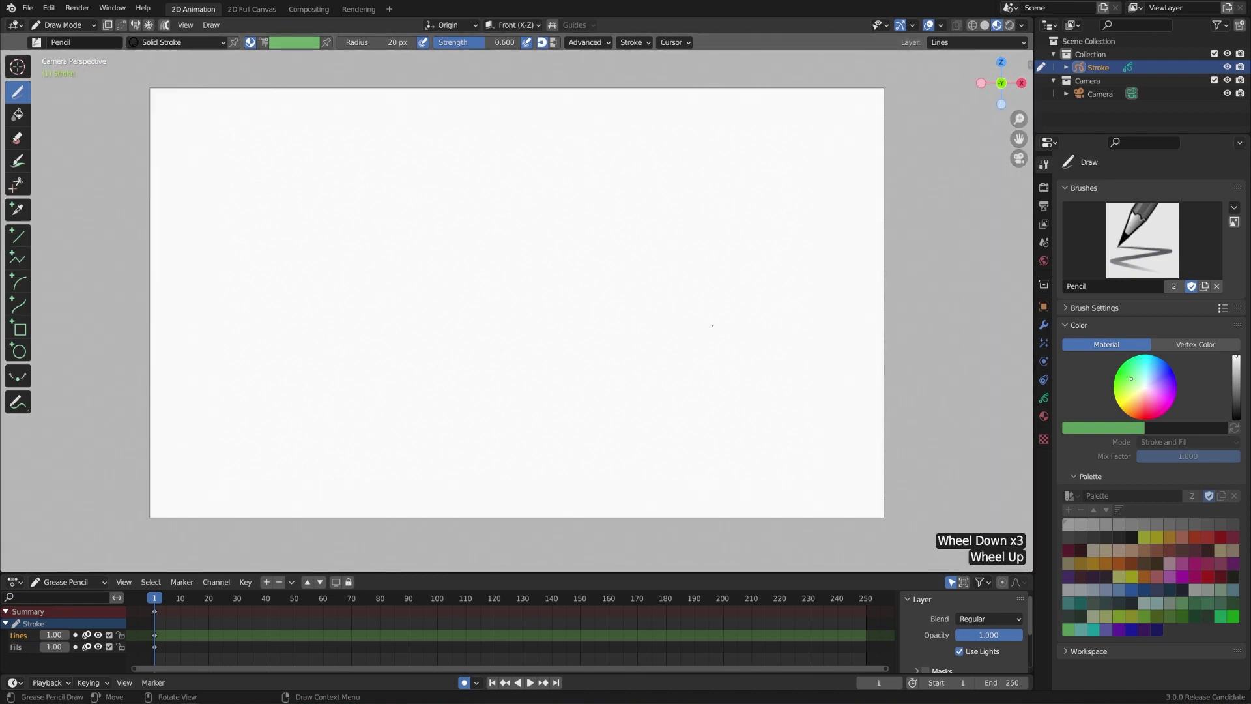
{"action": "middle_click_drag", "start_coordinate": [632, 333], "coordinate": [659, 320]}
{"action": "scroll", "coordinate": [606, 345], "scroll_direction": "down", "scroll_amount": 2}
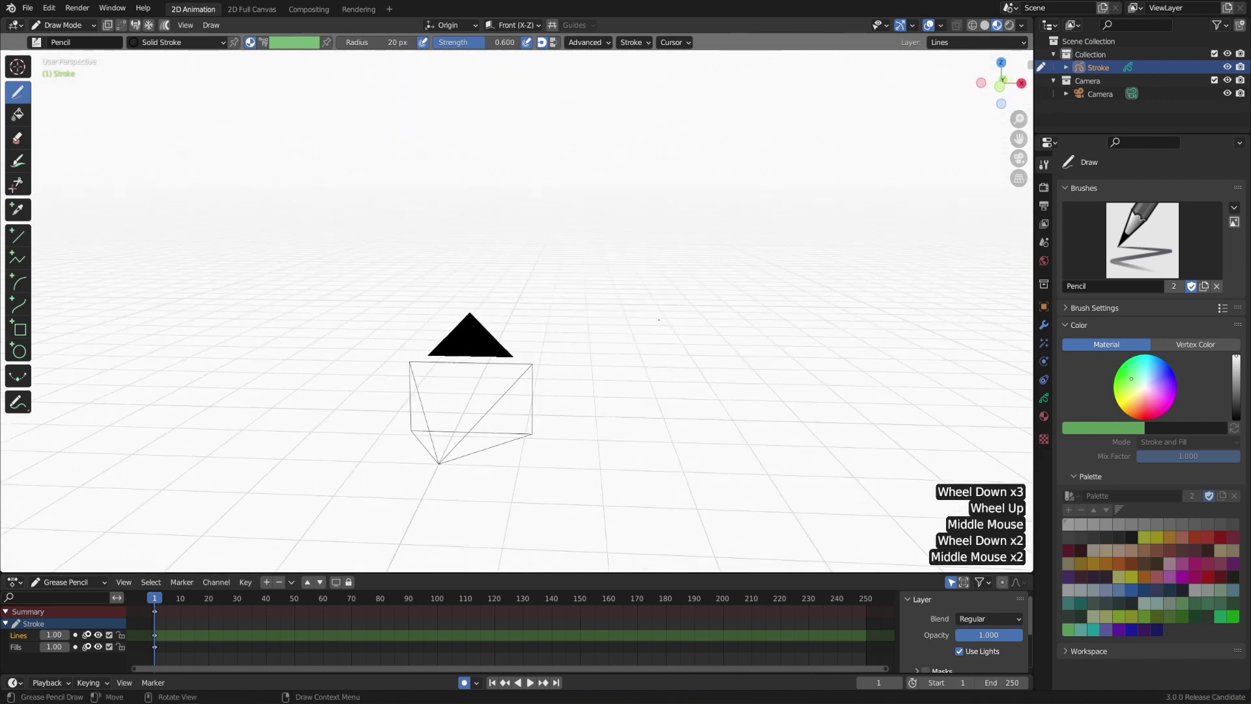
{"action": "left_click", "coordinate": [1018, 158]}
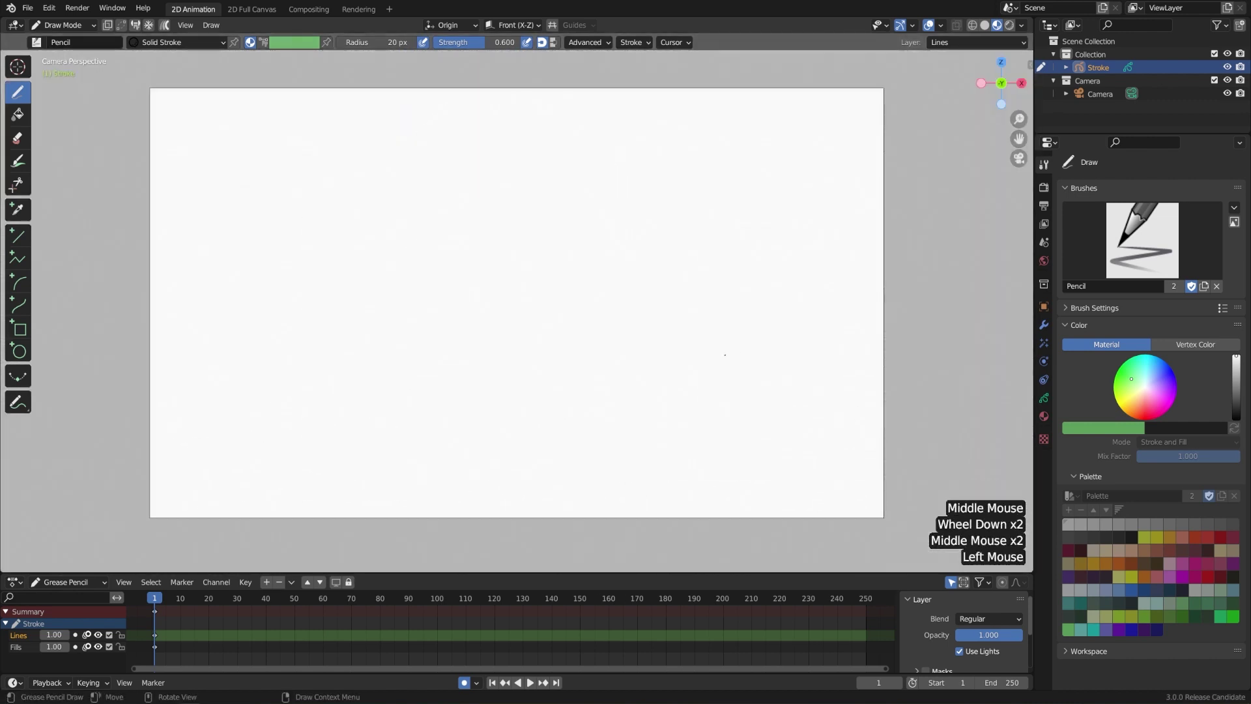
{"action": "scroll", "coordinate": [725, 355], "scroll_direction": "up", "scroll_amount": 1}
{"action": "middle_click_drag", "start_coordinate": [725, 355], "coordinate": [726, 353], "text": "shift"}
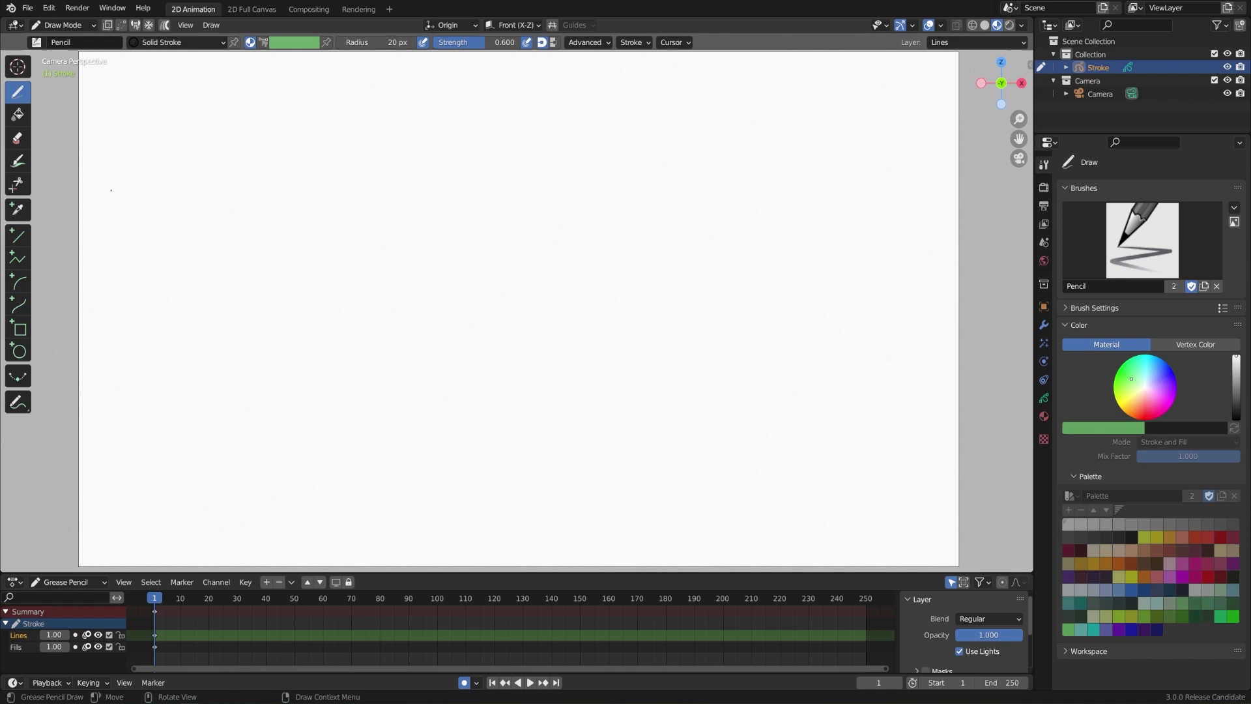
- In Draw Mode, sketch test pencil strokes: a long zigzag and a face
{"action": "left_click", "coordinate": [63, 26]}
{"action": "mouse_move", "coordinate": [436, 247]}
{"action": "left_mouse_down"}
{"action": "mouse_move", "coordinate": [392, 255]}
{"action": "mouse_move", "coordinate": [453, 303]}
{"action": "left_mouse_up"}
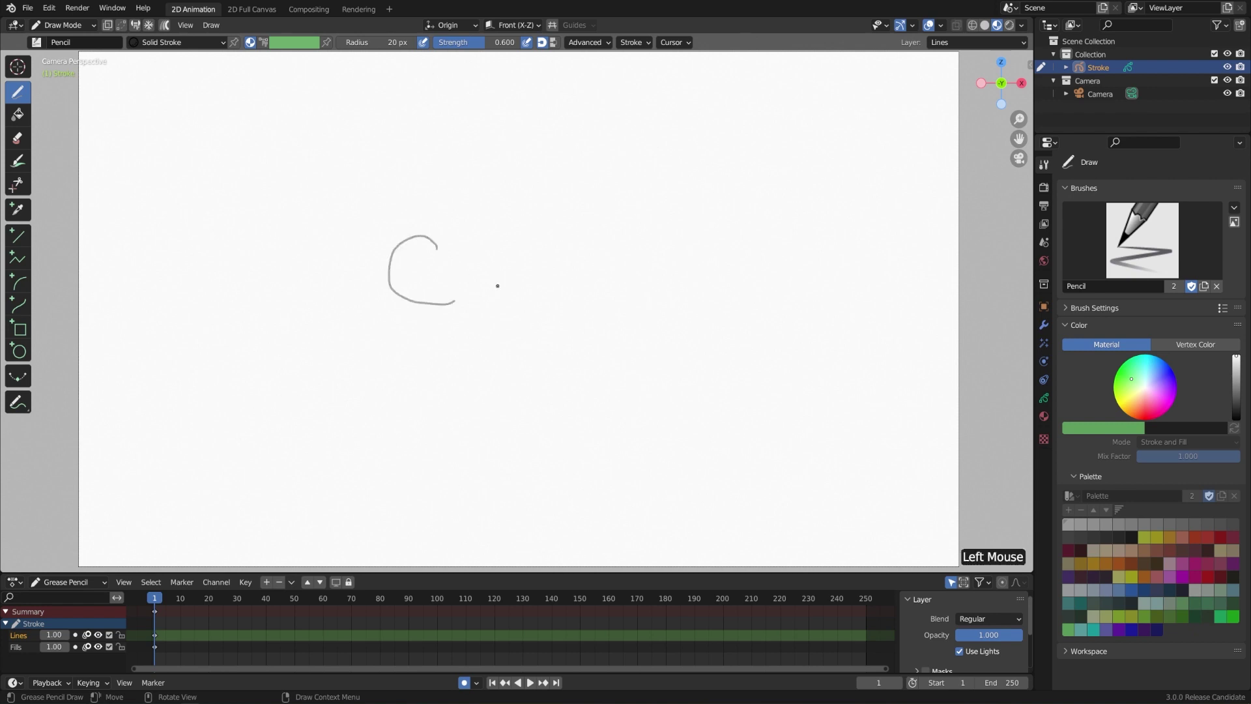
{"action": "key", "text": "ctrl+z"}
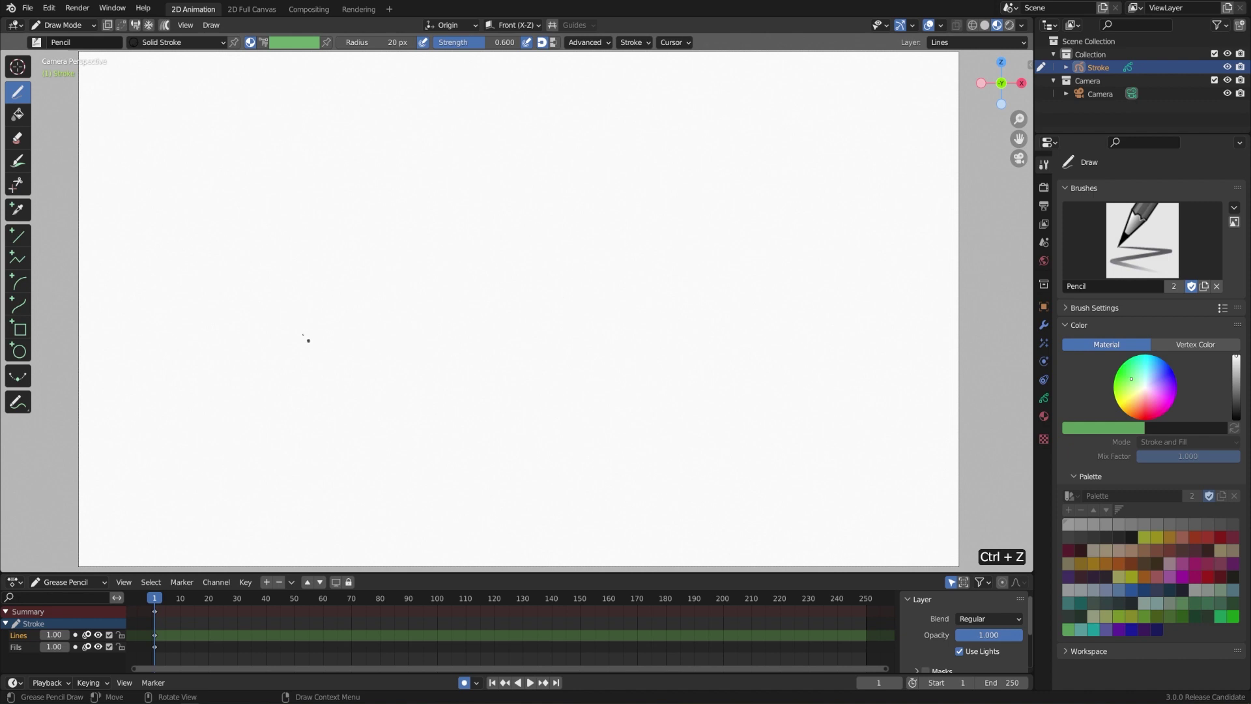
{"action": "mouse_move", "coordinate": [301, 347]}
{"action": "left_mouse_down"}
{"action": "mouse_move", "coordinate": [351, 264]}
{"action": "mouse_move", "coordinate": [330, 329]}
{"action": "mouse_move", "coordinate": [375, 312]}
{"action": "mouse_move", "coordinate": [398, 343]}
{"action": "mouse_move", "coordinate": [450, 355]}
{"action": "mouse_move", "coordinate": [427, 401]}
{"action": "mouse_move", "coordinate": [472, 421]}
{"action": "mouse_move", "coordinate": [557, 435]}
{"action": "mouse_move", "coordinate": [695, 380]}
{"action": "left_mouse_up"}
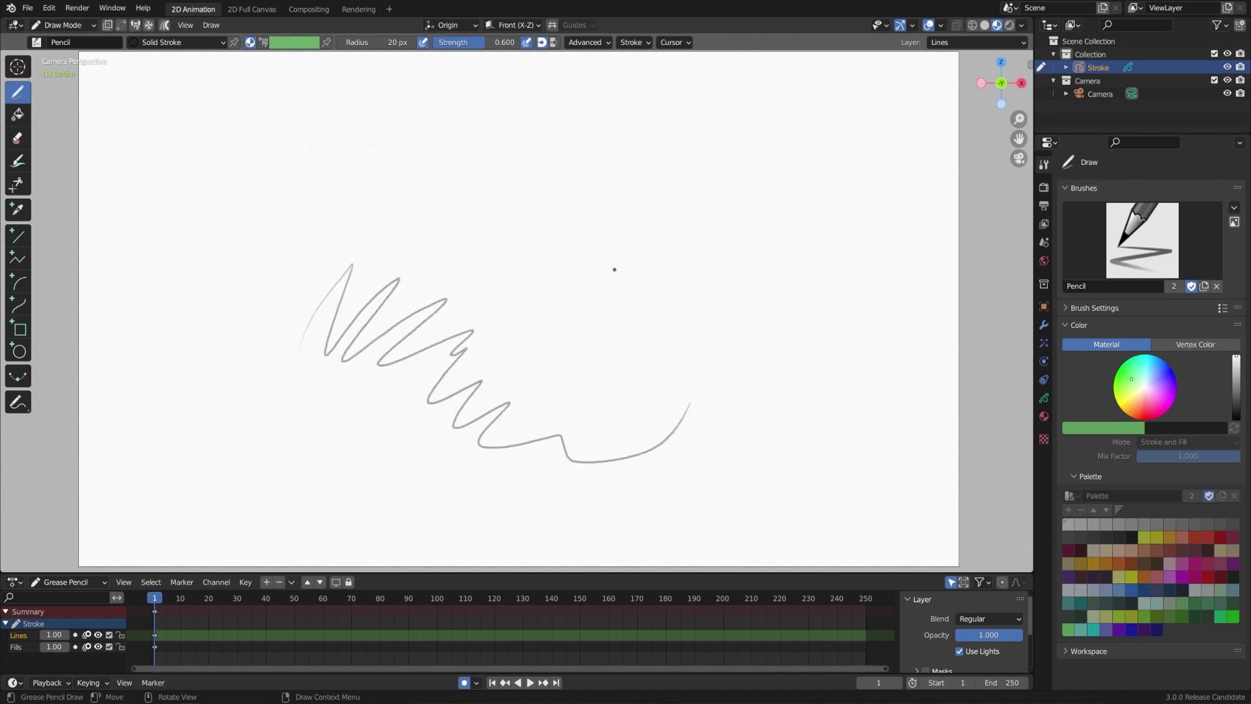
{"action": "mouse_move", "coordinate": [615, 272]}
{"action": "left_mouse_down"}
{"action": "mouse_move", "coordinate": [612, 304]}
{"action": "mouse_move", "coordinate": [634, 311]}
{"action": "mouse_move", "coordinate": [643, 331]}
{"action": "mouse_move", "coordinate": [709, 316]}
{"action": "left_mouse_up"}
- Sketch a circle and a cube, then undo the later doodles, keeping the zigzag
{"action": "mouse_move", "coordinate": [787, 306]}
{"action": "left_mouse_down"}
{"action": "mouse_move", "coordinate": [791, 358]}
{"action": "mouse_move", "coordinate": [798, 296]}
{"action": "mouse_move", "coordinate": [814, 284]}
{"action": "left_mouse_up"}
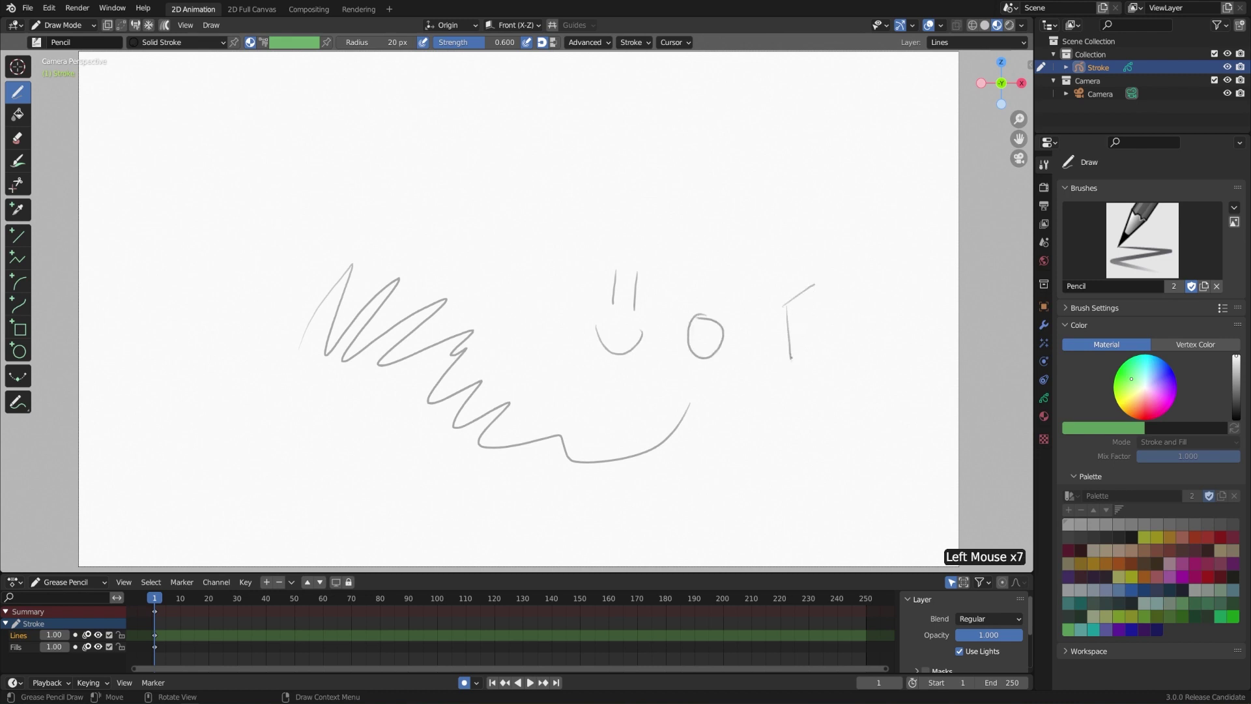
{"action": "left_click_drag", "start_coordinate": [791, 357], "coordinate": [822, 334]}
{"action": "left_click_drag", "start_coordinate": [814, 285], "coordinate": [812, 346]}
{"action": "mouse_move", "coordinate": [780, 307]}
{"action": "left_mouse_down"}
{"action": "mouse_move", "coordinate": [754, 292]}
{"action": "mouse_move", "coordinate": [793, 360]}
{"action": "left_mouse_up"}
{"action": "left_click_drag", "start_coordinate": [754, 293], "coordinate": [820, 289]}
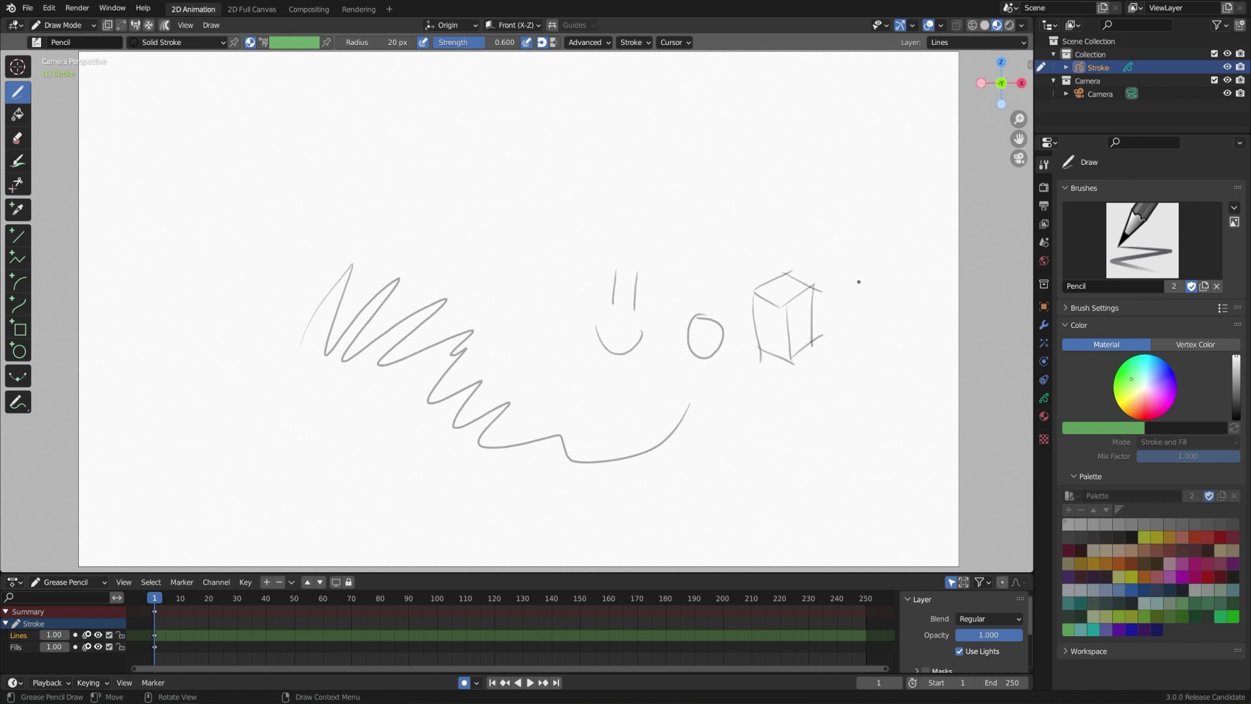
{"action": "key", "text": "ctrl+z"}
{"action": "key", "text": "ctrl+z"}
{"action": "key", "text": "ctrl+z"}
{"action": "key", "text": "ctrl+z"}
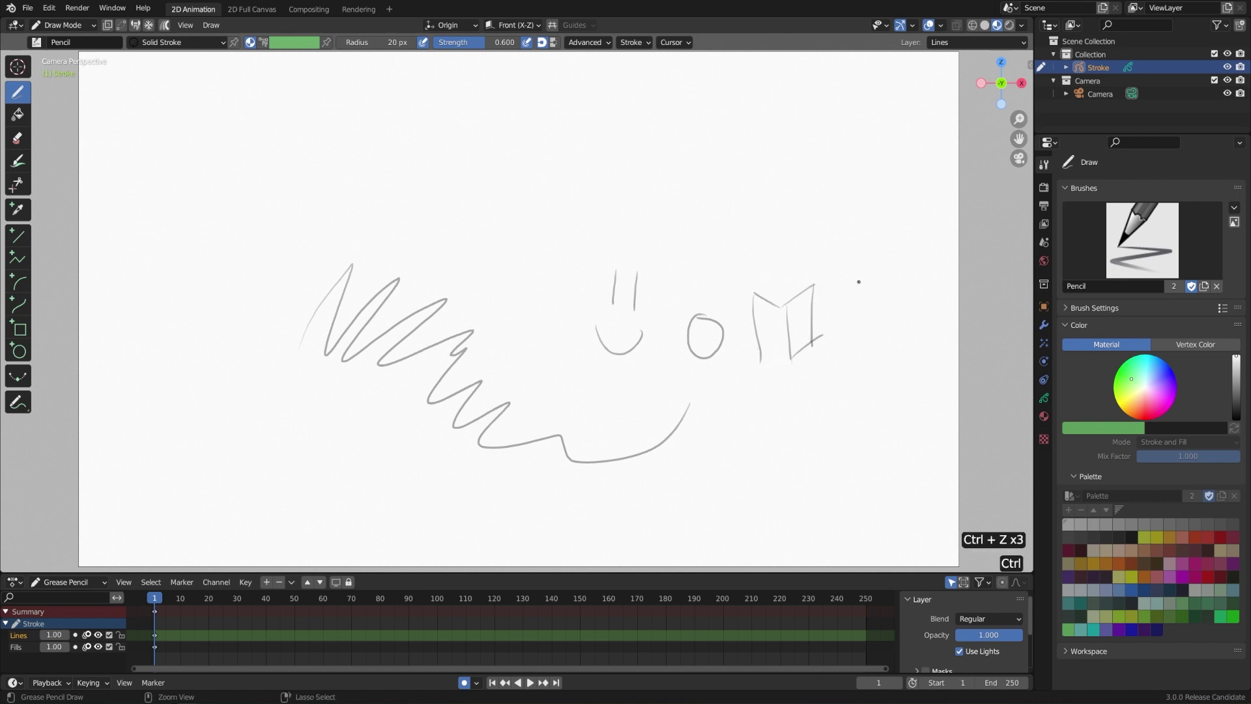
{"action": "key", "text": "ctrl+z"}
{"action": "key", "text": "ctrl+z"}
{"action": "key", "text": "ctrl+z"}
{"action": "key", "text": "ctrl+z"}
{"action": "key", "text": "ctrl+z"}
{"action": "key", "text": "ctrl+z"}
{"action": "key", "text": "ctrl+z"}
{"action": "key", "text": "ctrl+z"}
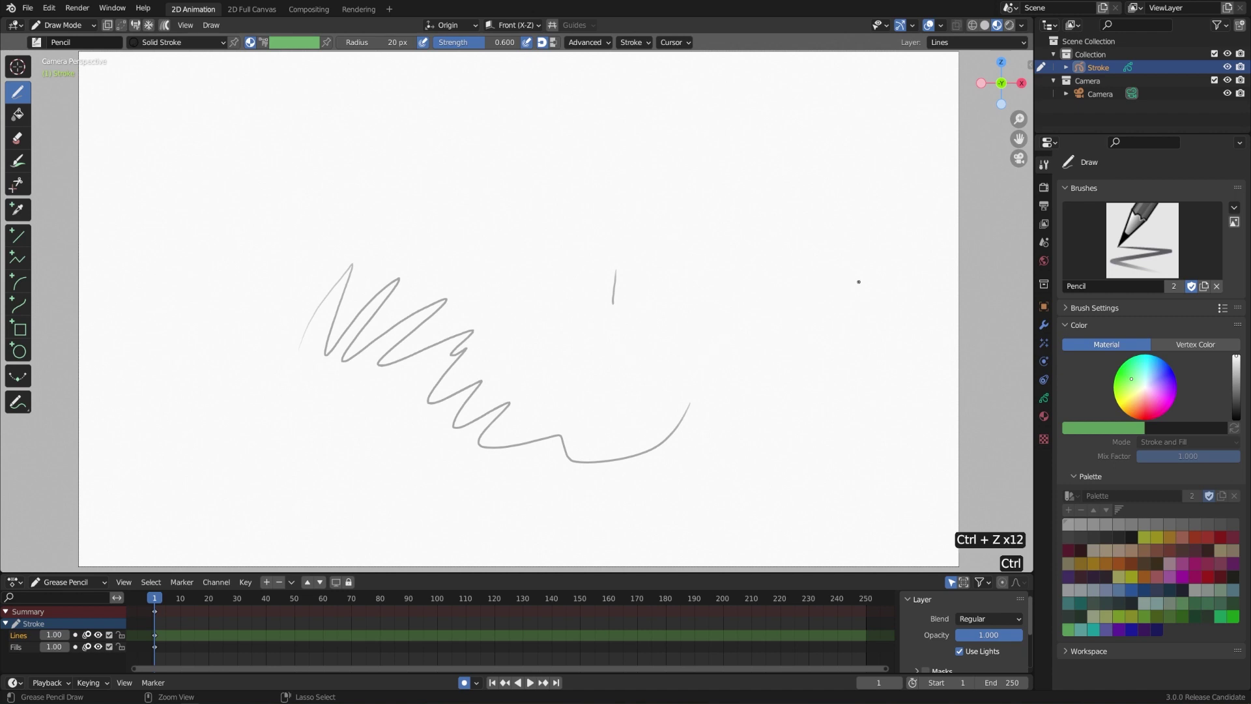
{"action": "key", "text": "ctrl+z"}
{"action": "key", "text": "ctrl+z"}
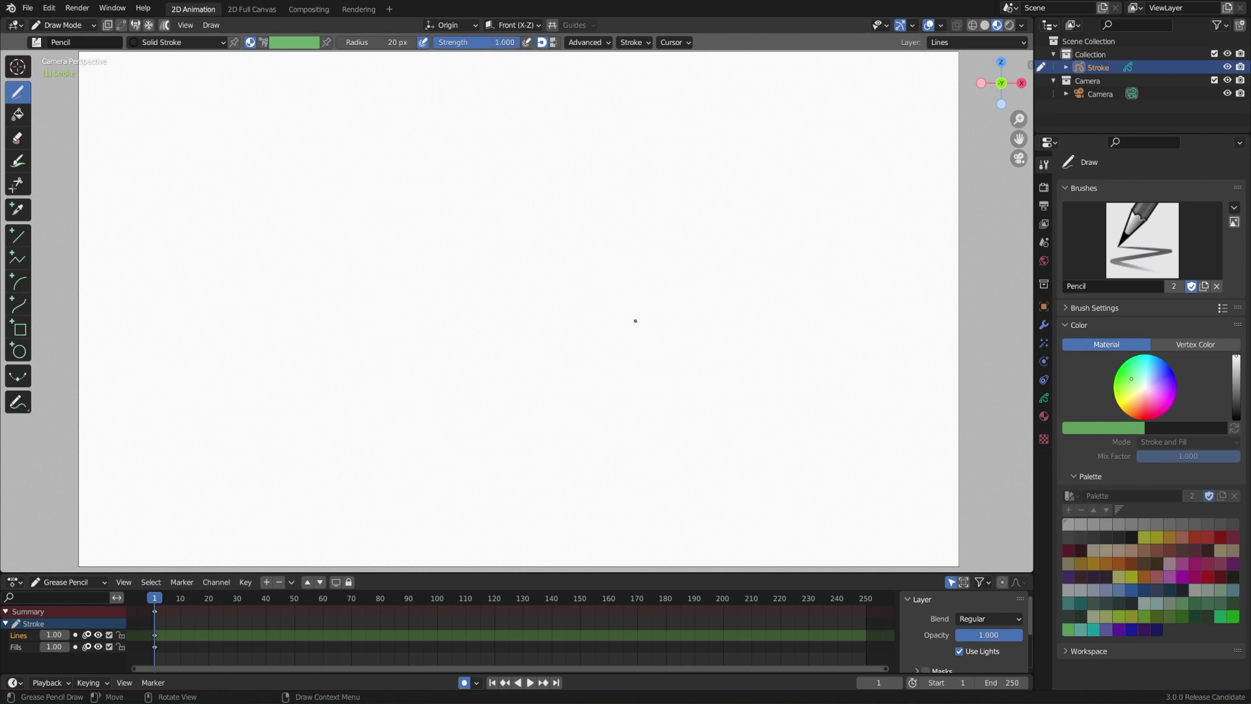
- Switch to the Ink Pen Rough brush and test it with a zigzag, then undo it
{"action": "left_click", "coordinate": [1117, 242]}
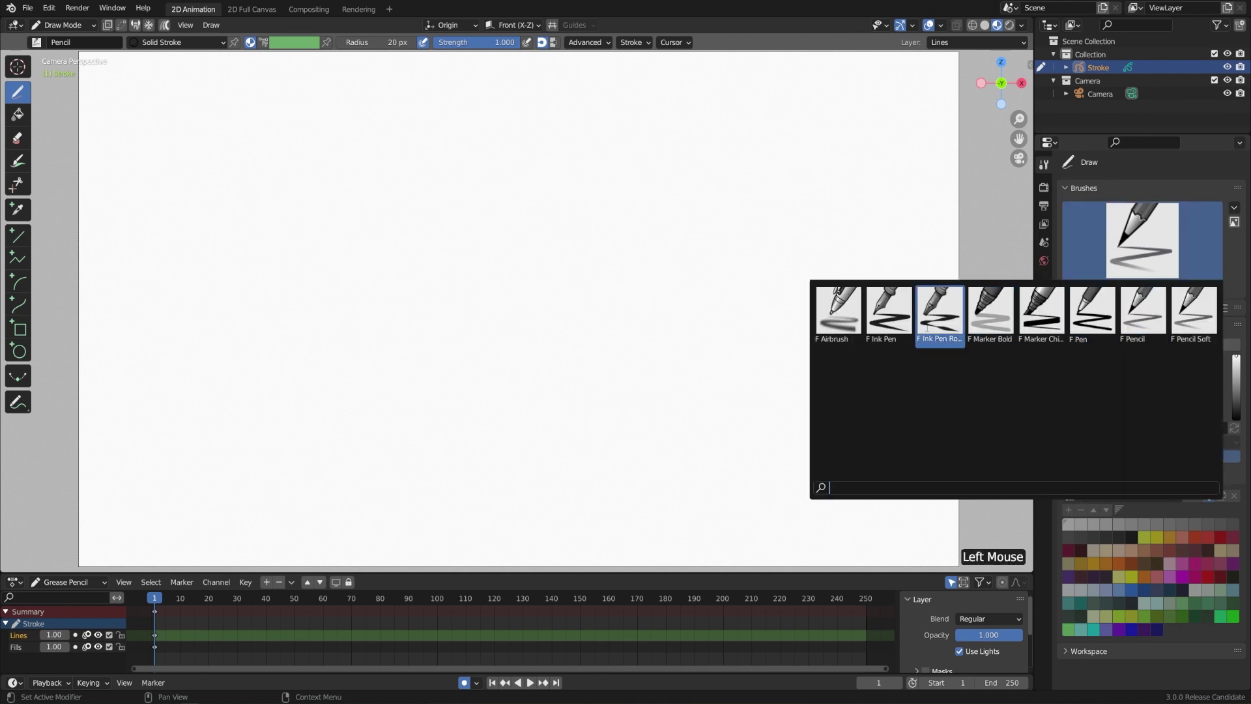
{"action": "left_click", "coordinate": [942, 320]}
{"action": "mouse_move", "coordinate": [402, 245]}
{"action": "left_mouse_down"}
{"action": "mouse_move", "coordinate": [383, 303]}
{"action": "mouse_move", "coordinate": [464, 377]}
{"action": "mouse_move", "coordinate": [574, 347]}
{"action": "mouse_move", "coordinate": [630, 362]}
{"action": "left_mouse_up"}
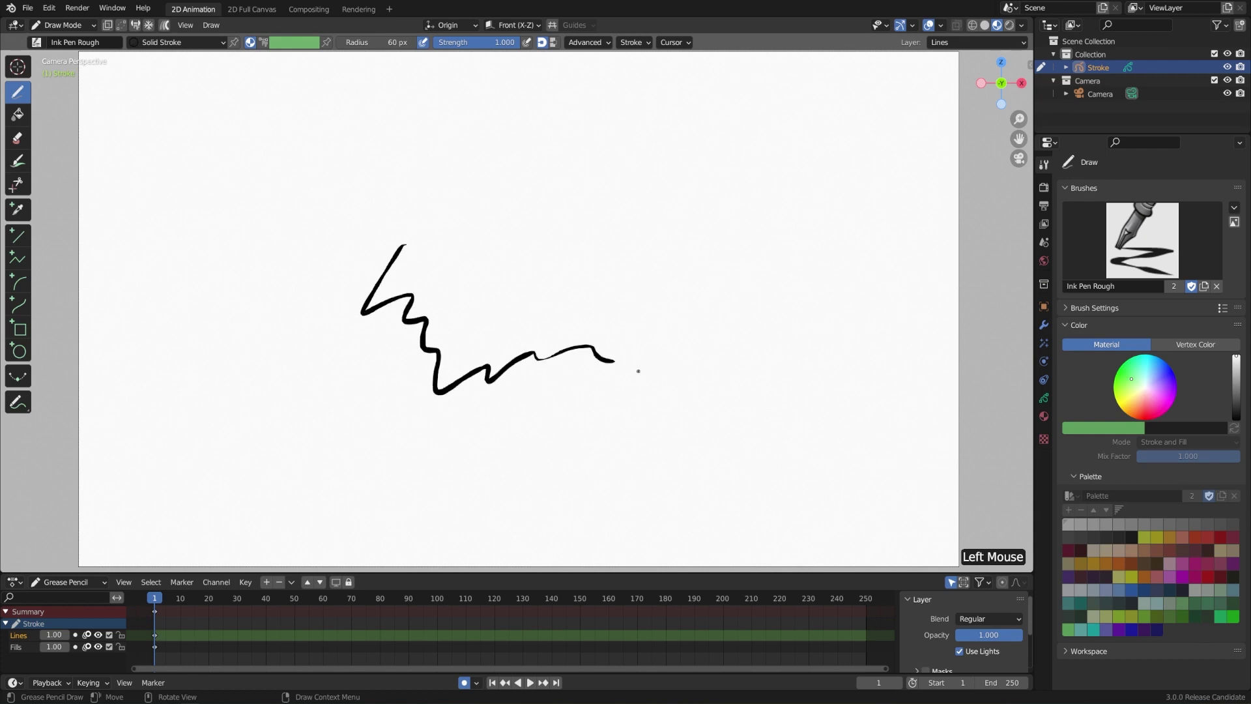
{"action": "key", "text": "ctrl+z"}
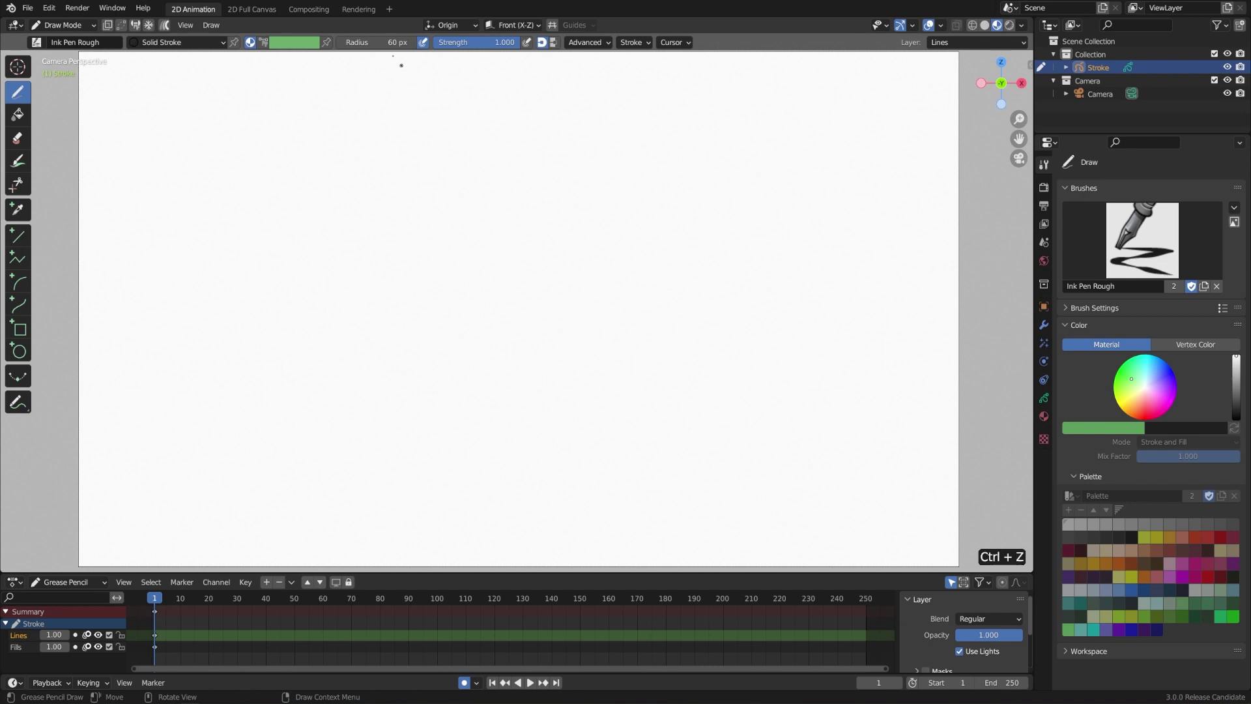
- Set the brush radius to 100 px, then test-draw and undo
{"action": "left_click", "coordinate": [376, 43]}
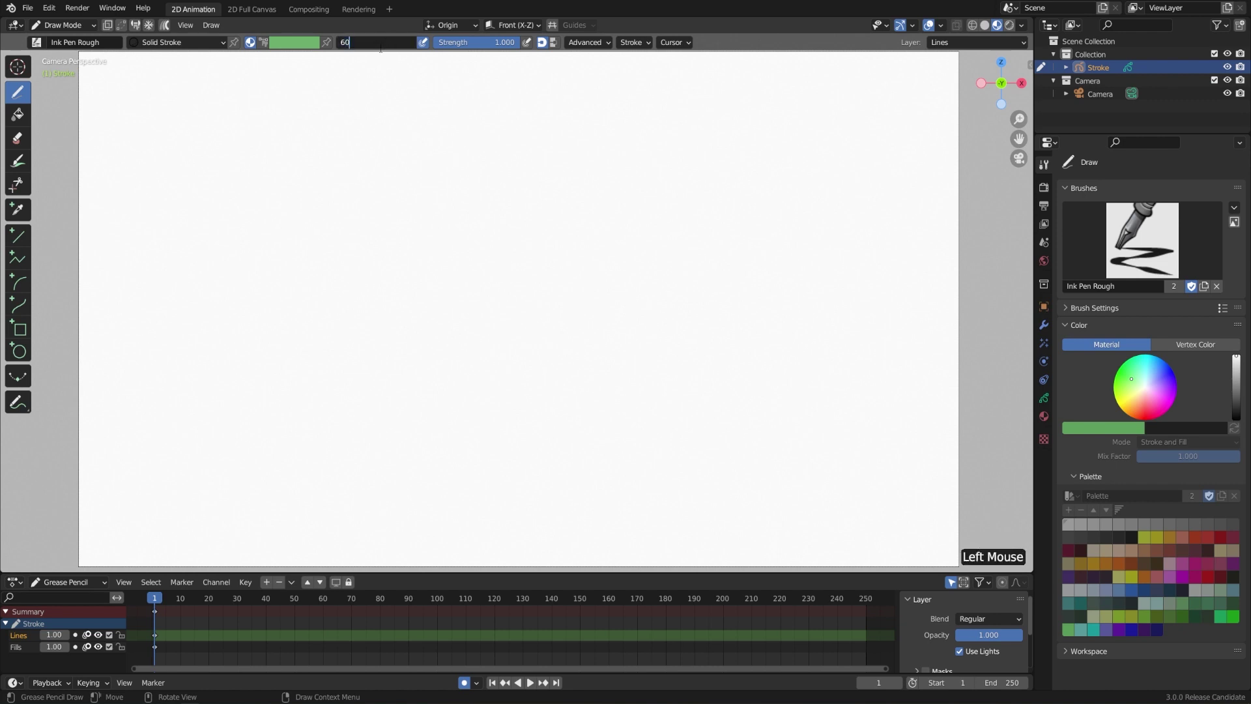
{"action": "key", "text": "BackSpace"}
{"action": "type", "text": "100"}
{"action": "key", "text": "Return"}
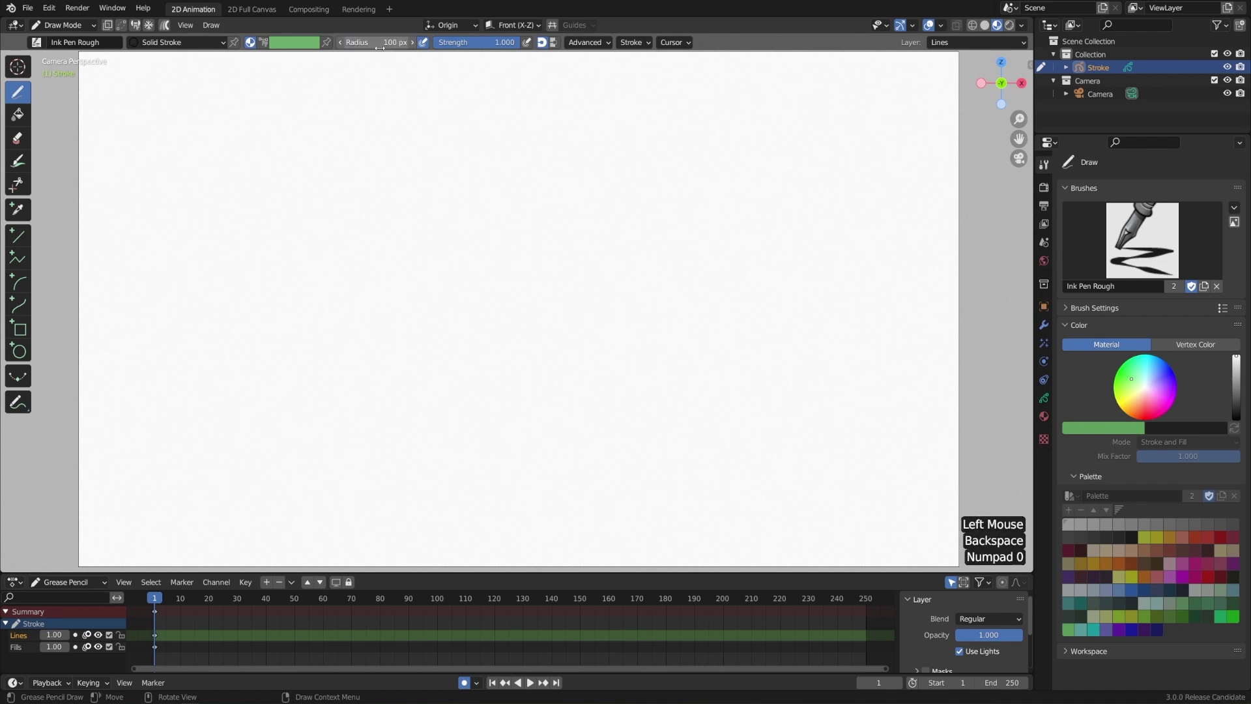
{"action": "mouse_move", "coordinate": [284, 229]}
{"action": "left_mouse_down"}
{"action": "mouse_move", "coordinate": [264, 270]}
{"action": "mouse_move", "coordinate": [342, 375]}
{"action": "mouse_move", "coordinate": [474, 347]}
{"action": "left_mouse_up"}
{"action": "key", "text": "ctrl+z"}
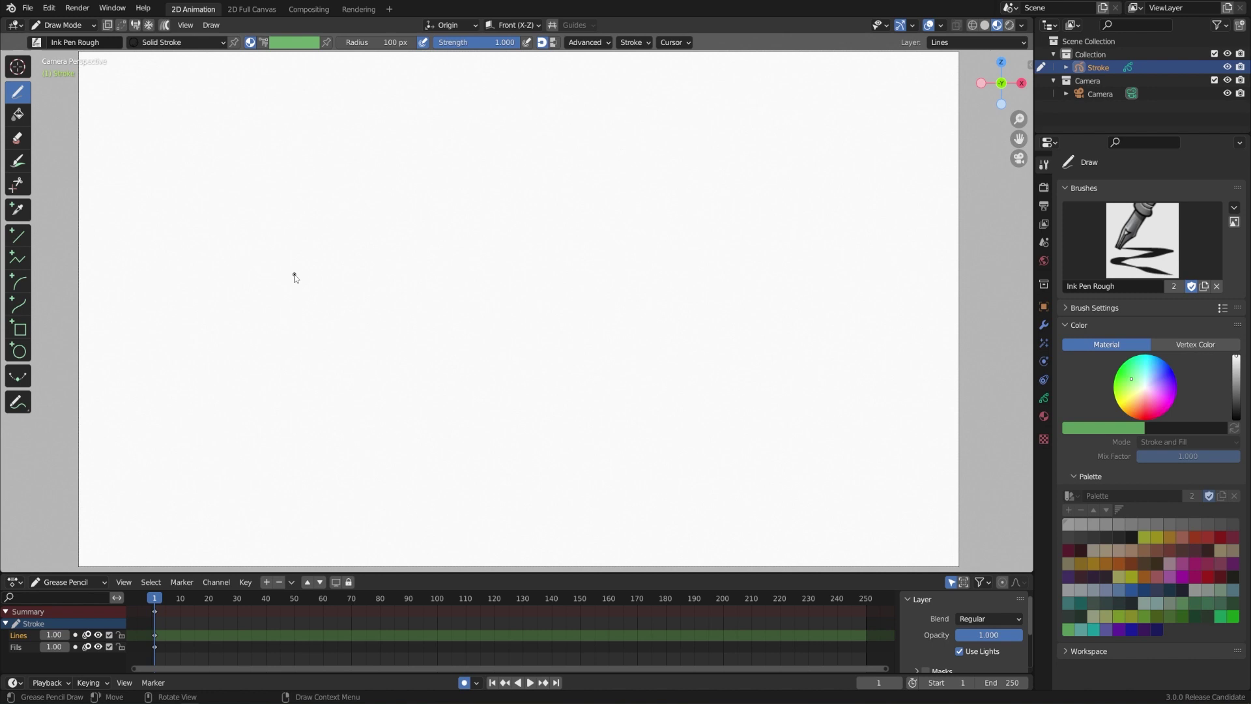
- Handwrite "Let's learn" in ink on the first line
{"action": "mouse_move", "coordinate": [217, 154]}
{"action": "left_mouse_down"}
{"action": "mouse_move", "coordinate": [297, 223]}
{"action": "mouse_move", "coordinate": [326, 189]}
{"action": "mouse_move", "coordinate": [363, 242]}
{"action": "left_mouse_up"}
{"action": "mouse_move", "coordinate": [389, 159]}
{"action": "left_mouse_down"}
{"action": "mouse_move", "coordinate": [394, 238]}
{"action": "mouse_move", "coordinate": [421, 180]}
{"action": "left_mouse_up"}
{"action": "left_click_drag", "start_coordinate": [469, 184], "coordinate": [436, 221]}
{"action": "left_click_drag", "start_coordinate": [445, 139], "coordinate": [429, 171]}
{"action": "left_click_drag", "start_coordinate": [537, 146], "coordinate": [534, 237]}
{"action": "left_click_drag", "start_coordinate": [547, 218], "coordinate": [649, 243]}
{"action": "mouse_move", "coordinate": [659, 192]}
{"action": "left_mouse_down"}
{"action": "mouse_move", "coordinate": [690, 186]}
{"action": "mouse_move", "coordinate": [752, 259]}
{"action": "left_mouse_up"}
{"action": "mouse_move", "coordinate": [271, 346]}
{"action": "left_mouse_down"}
{"action": "mouse_move", "coordinate": [301, 430]}
{"action": "mouse_move", "coordinate": [303, 369]}
{"action": "left_mouse_up"}
- Handwrite "Blender!" with its exclamation mark on the second line
{"action": "left_click_drag", "start_coordinate": [304, 371], "coordinate": [316, 422]}
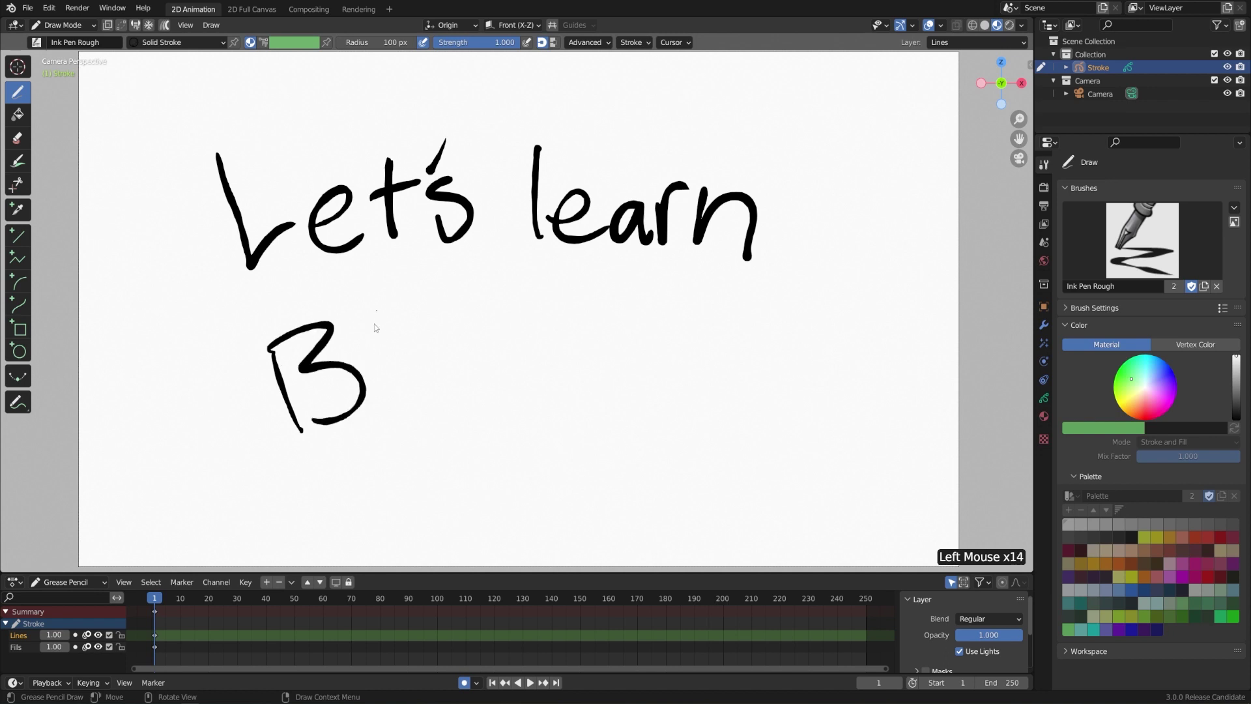
{"action": "left_click_drag", "start_coordinate": [374, 313], "coordinate": [387, 398]}
{"action": "left_click_drag", "start_coordinate": [408, 371], "coordinate": [510, 394]}
{"action": "left_click_drag", "start_coordinate": [570, 309], "coordinate": [552, 407]}
{"action": "left_click_drag", "start_coordinate": [585, 391], "coordinate": [631, 413]}
{"action": "mouse_move", "coordinate": [648, 384]}
{"action": "left_mouse_down"}
{"action": "mouse_move", "coordinate": [714, 365]}
{"action": "mouse_move", "coordinate": [699, 399]}
{"action": "left_mouse_up"}
{"action": "left_click_drag", "start_coordinate": [684, 420], "coordinate": [690, 424]}
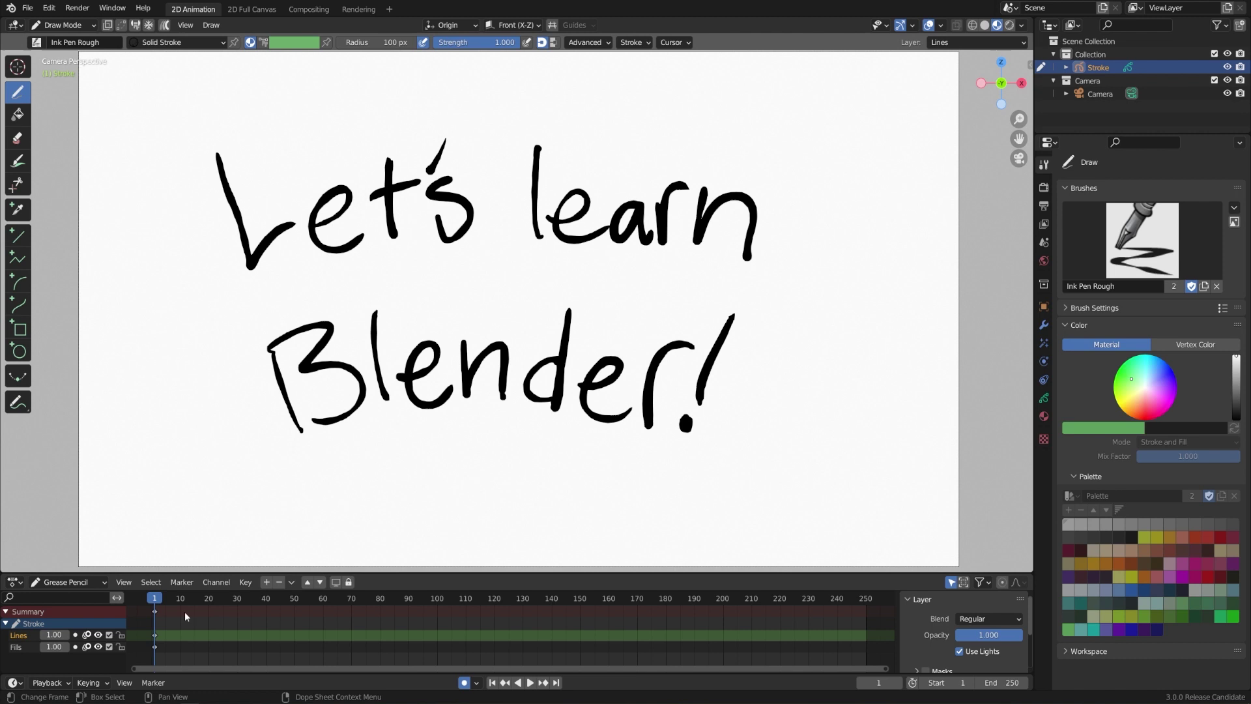
- On frame 10, draw an apple with a stem, a leaf and a leaf vein
{"action": "left_click_drag", "start_coordinate": [155, 603], "coordinate": [181, 603]}
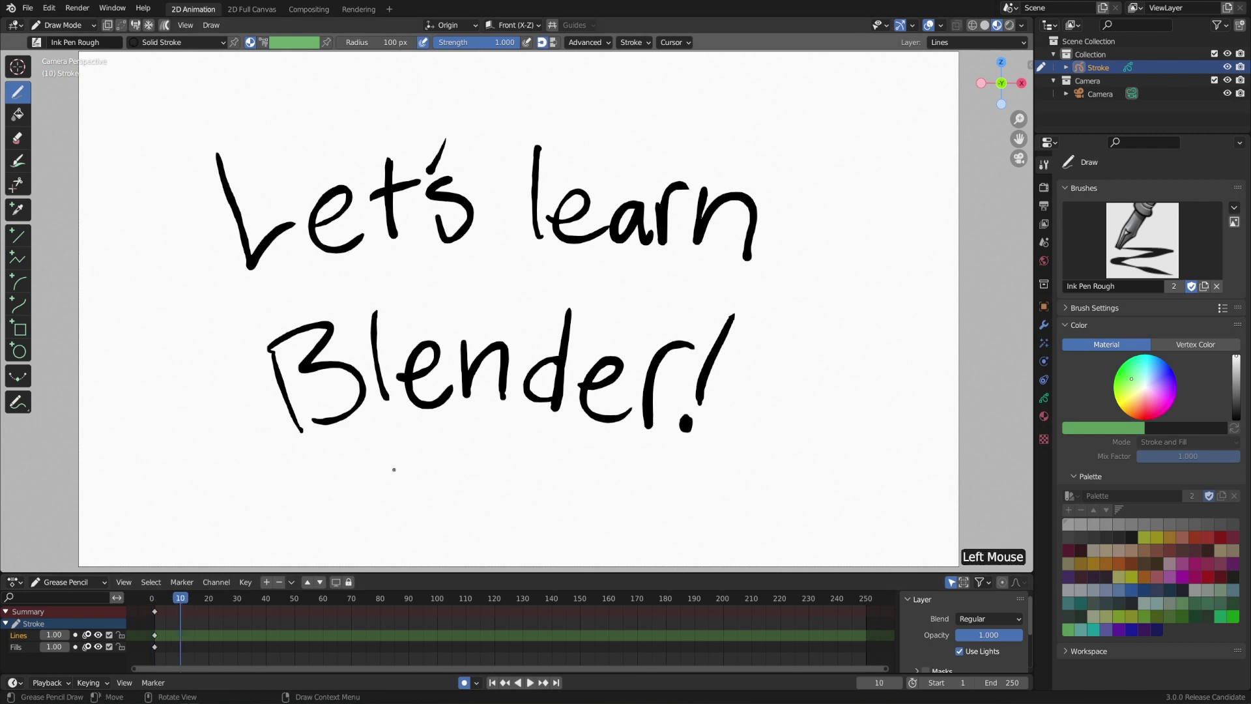
{"action": "mouse_move", "coordinate": [489, 296]}
{"action": "left_mouse_down"}
{"action": "mouse_move", "coordinate": [531, 279]}
{"action": "mouse_move", "coordinate": [472, 357]}
{"action": "mouse_move", "coordinate": [479, 224]}
{"action": "left_mouse_up"}
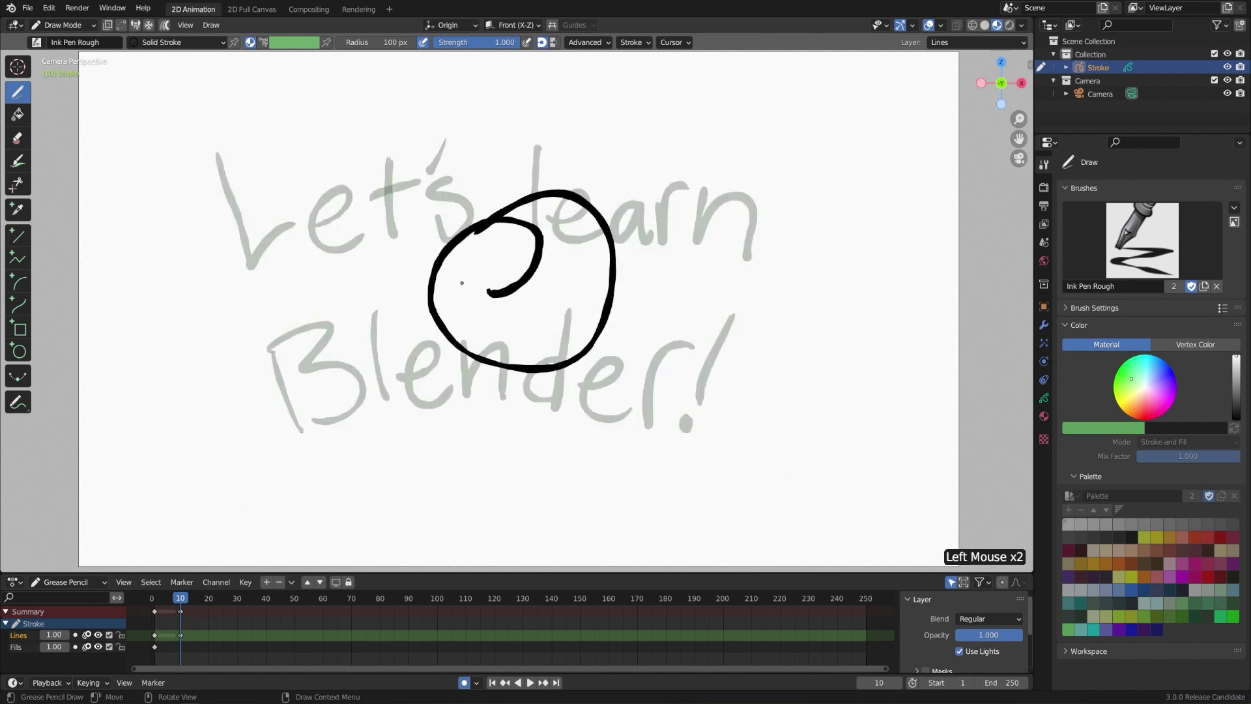
{"action": "mouse_move", "coordinate": [487, 215]}
{"action": "left_mouse_down"}
{"action": "mouse_move", "coordinate": [494, 168]}
{"action": "mouse_move", "coordinate": [509, 171]}
{"action": "mouse_move", "coordinate": [495, 207]}
{"action": "mouse_move", "coordinate": [521, 167]}
{"action": "mouse_move", "coordinate": [539, 193]}
{"action": "left_mouse_up"}
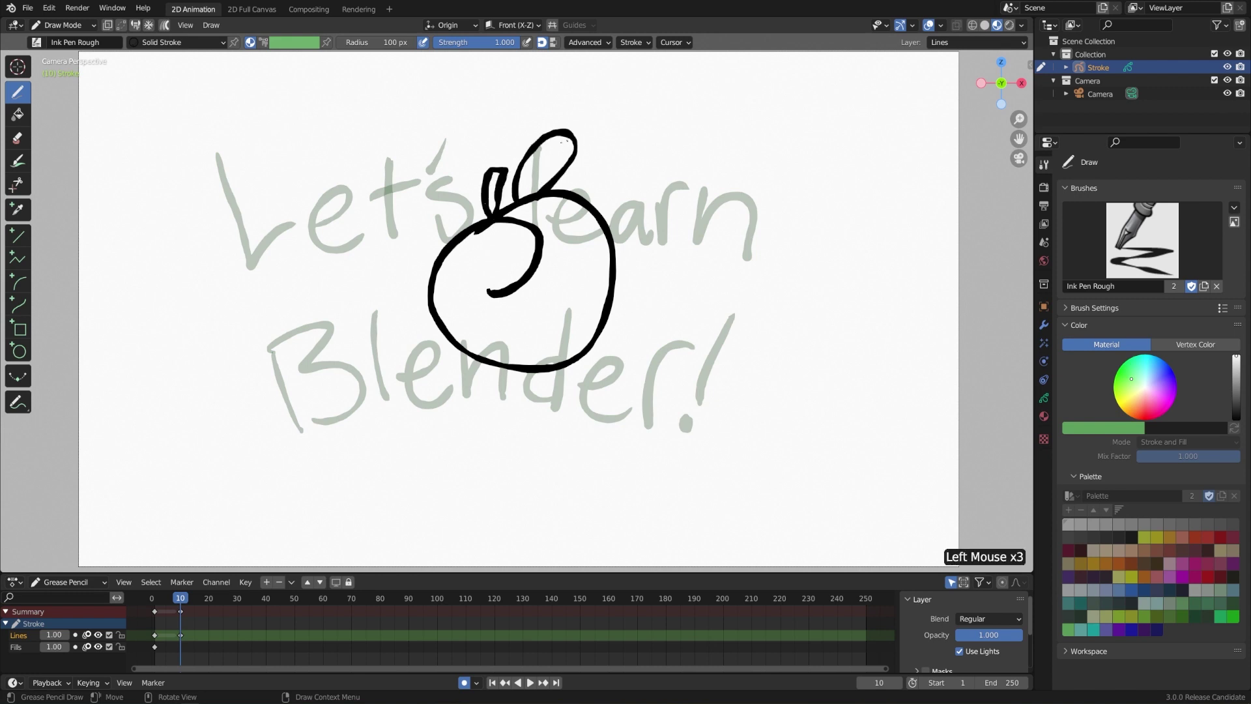
{"action": "left_click_drag", "start_coordinate": [565, 140], "coordinate": [528, 186]}
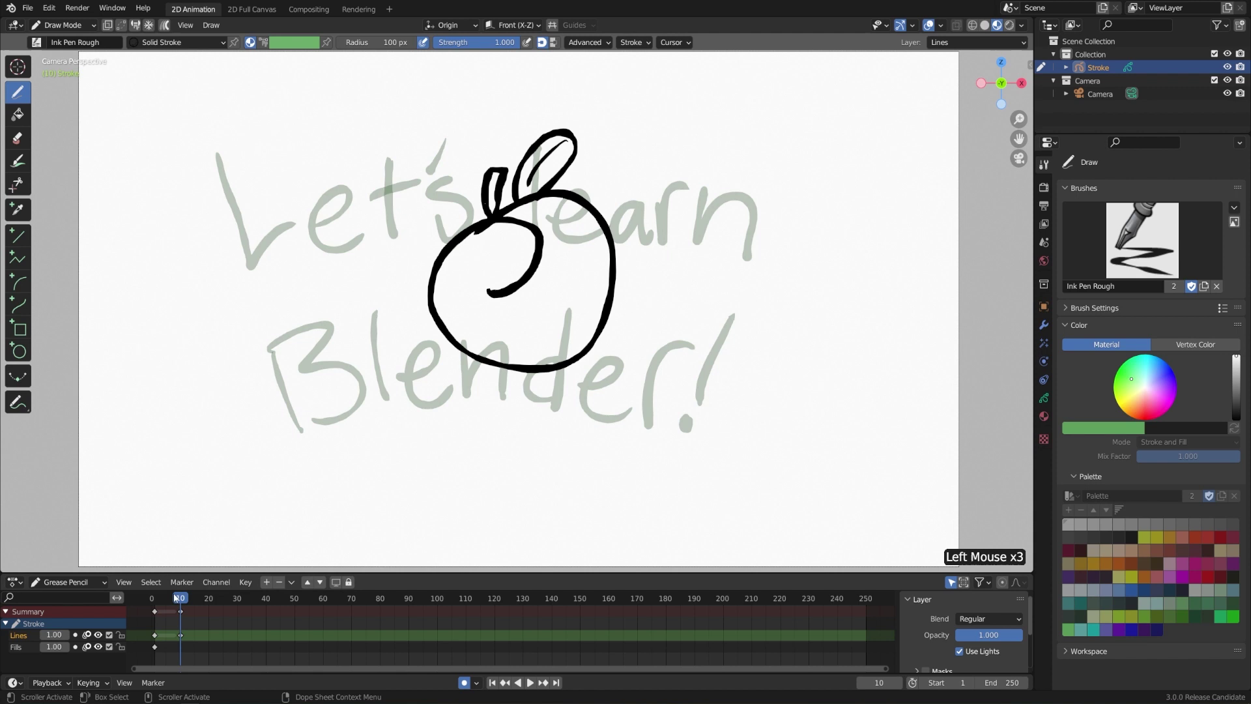
- Scrub the timeline, then select and delete the frame-10 keyframes holding the apple
{"action": "mouse_move", "coordinate": [181, 599]}
{"action": "left_mouse_down"}
{"action": "mouse_move", "coordinate": [158, 600]}
{"action": "mouse_move", "coordinate": [193, 599]}
{"action": "mouse_move", "coordinate": [168, 603]}
{"action": "left_mouse_up"}
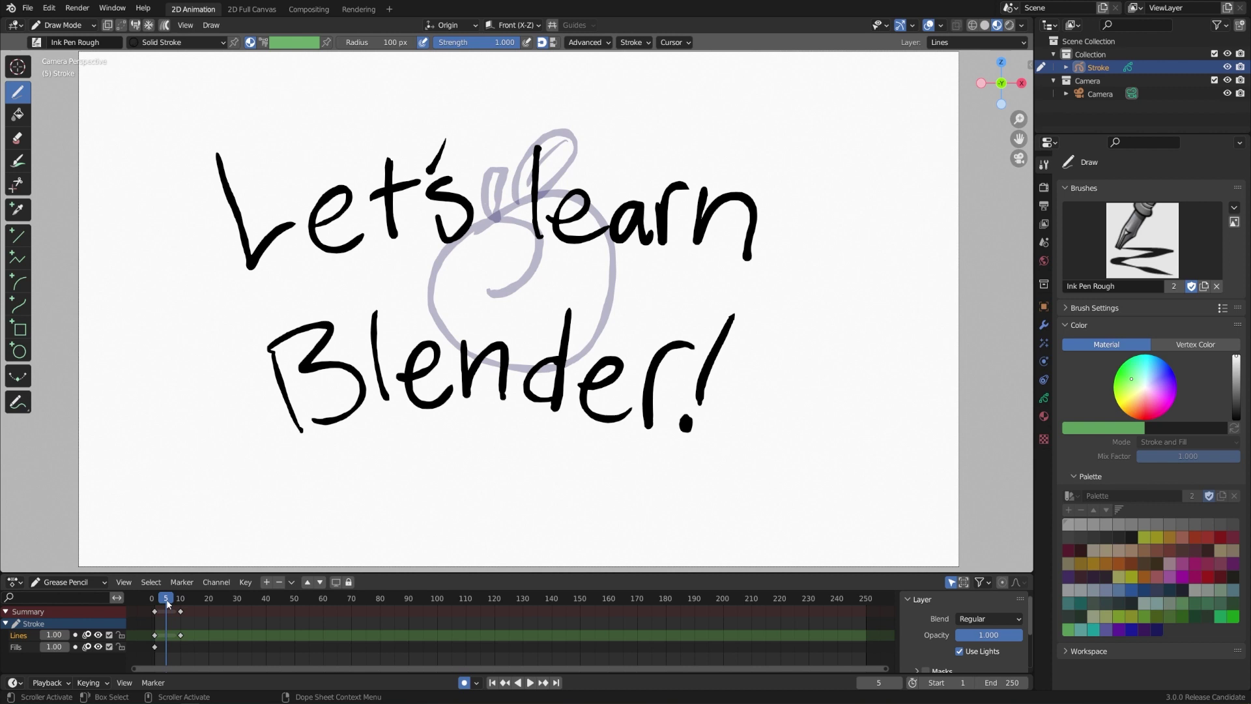
{"action": "mouse_move", "coordinate": [168, 603]}
{"action": "left_mouse_down"}
{"action": "mouse_move", "coordinate": [205, 601]}
{"action": "mouse_move", "coordinate": [171, 603]}
{"action": "left_mouse_up"}
{"action": "left_click_drag", "start_coordinate": [170, 601], "coordinate": [181, 603]}
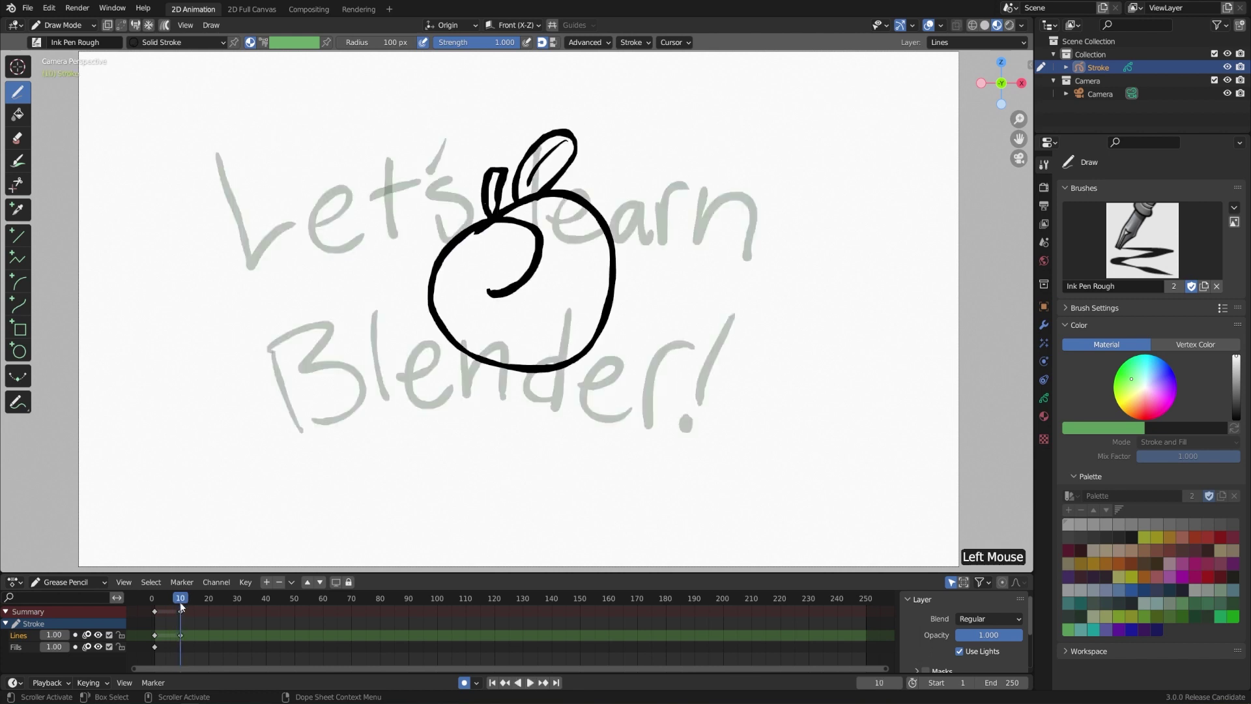
{"action": "left_click", "coordinate": [181, 610]}
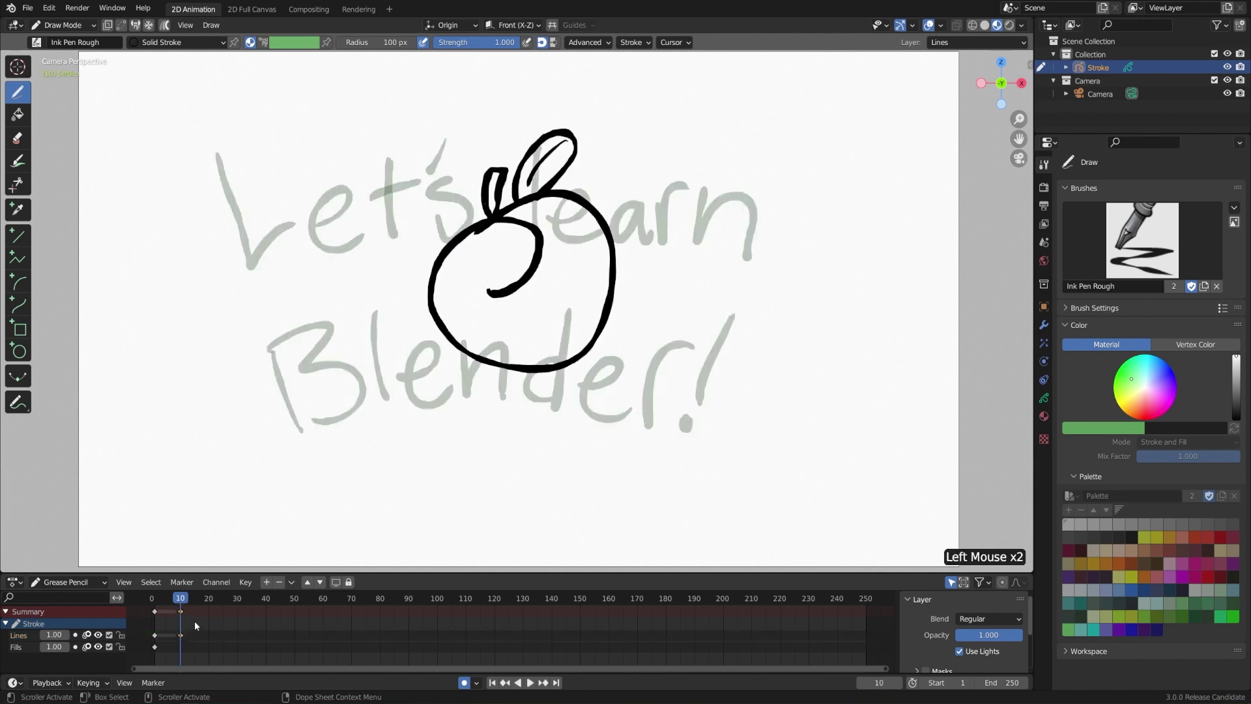
{"action": "key", "text": "Delete"}
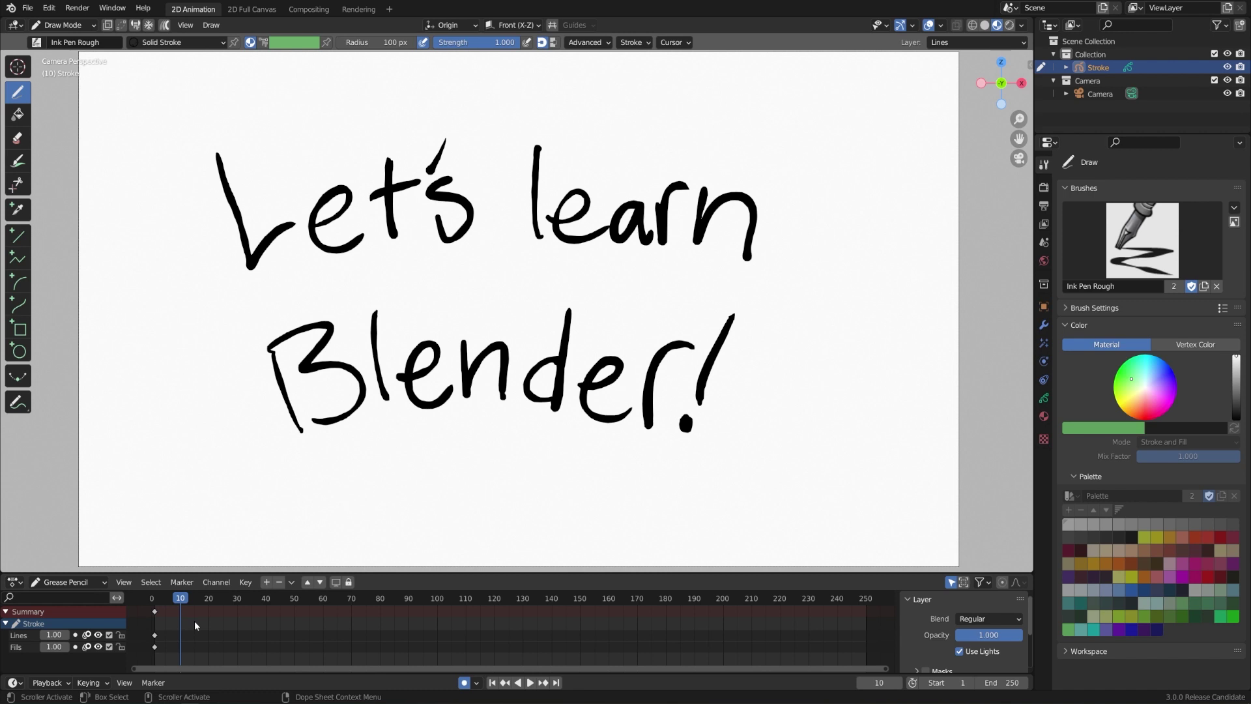
- Add a Build modifier to the Stroke object
{"action": "left_click", "coordinate": [1045, 326]}
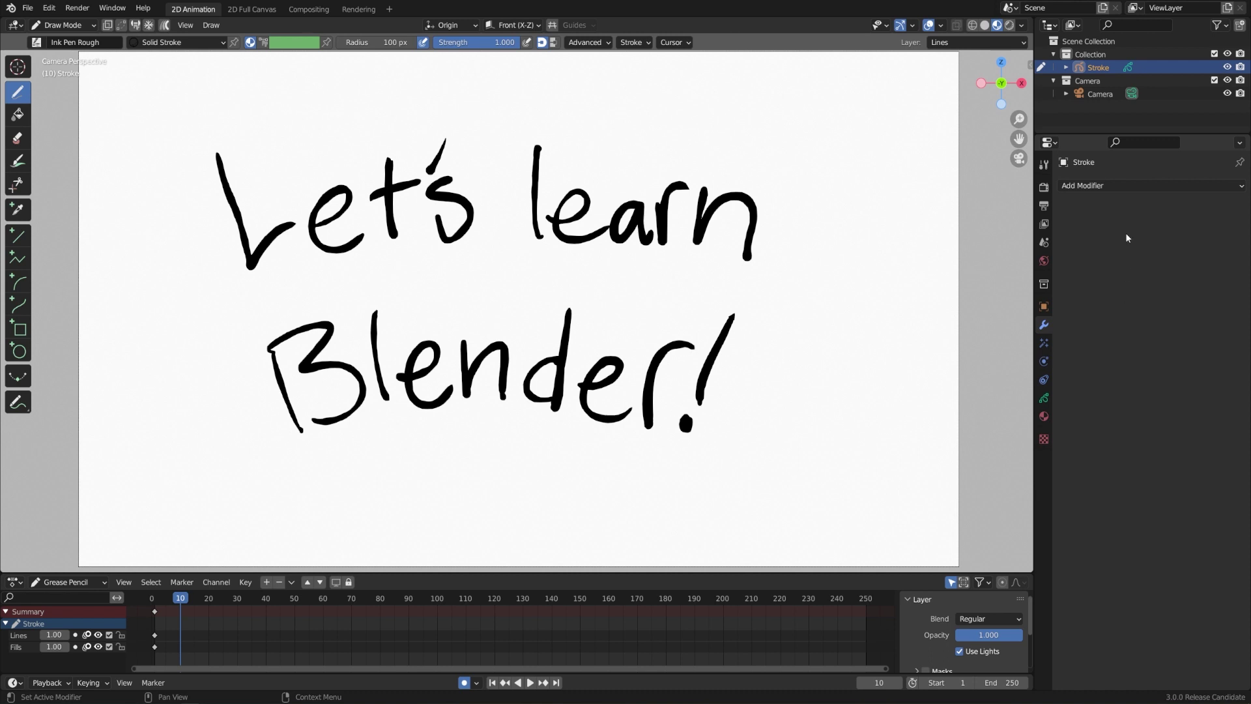
{"action": "left_click", "coordinate": [1132, 187]}
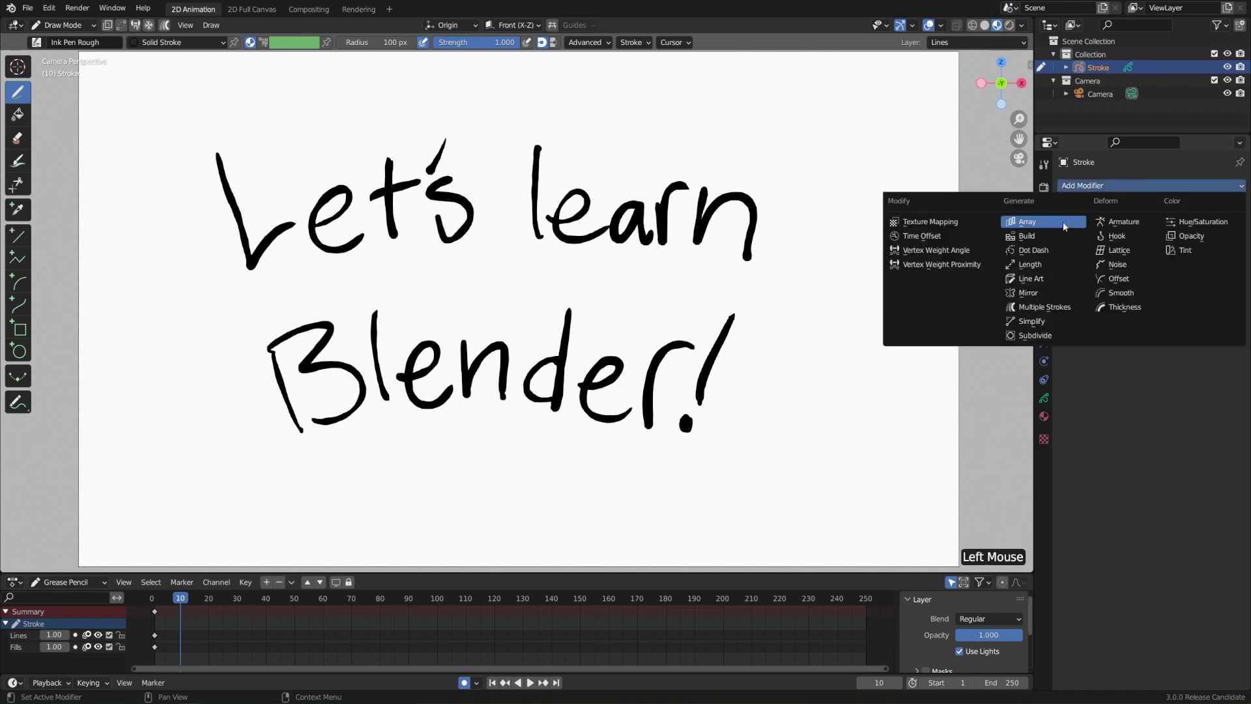
{"action": "left_click", "coordinate": [1049, 237]}
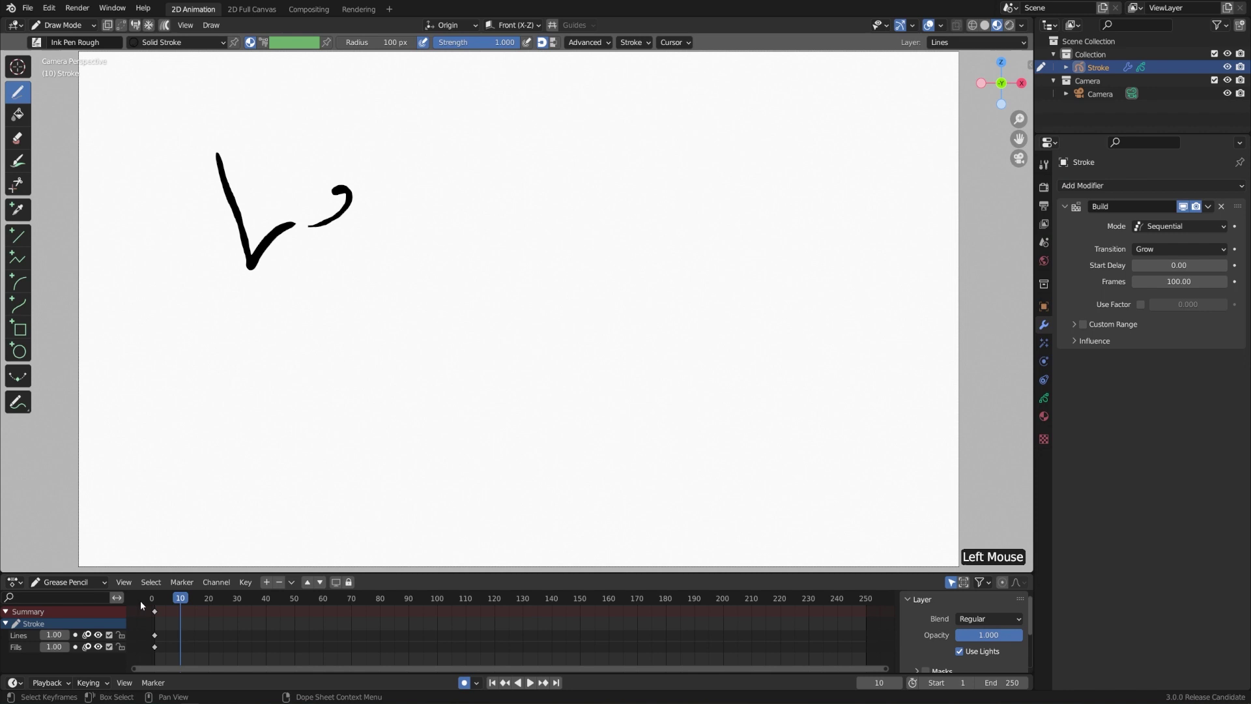
- Rewind to an early frame and play the animation until the text is complete
{"action": "mouse_move", "coordinate": [180, 600]}
{"action": "left_mouse_down"}
{"action": "mouse_move", "coordinate": [155, 604]}
{"action": "mouse_move", "coordinate": [448, 612]}
{"action": "left_mouse_up"}
{"action": "left_click", "coordinate": [156, 602]}
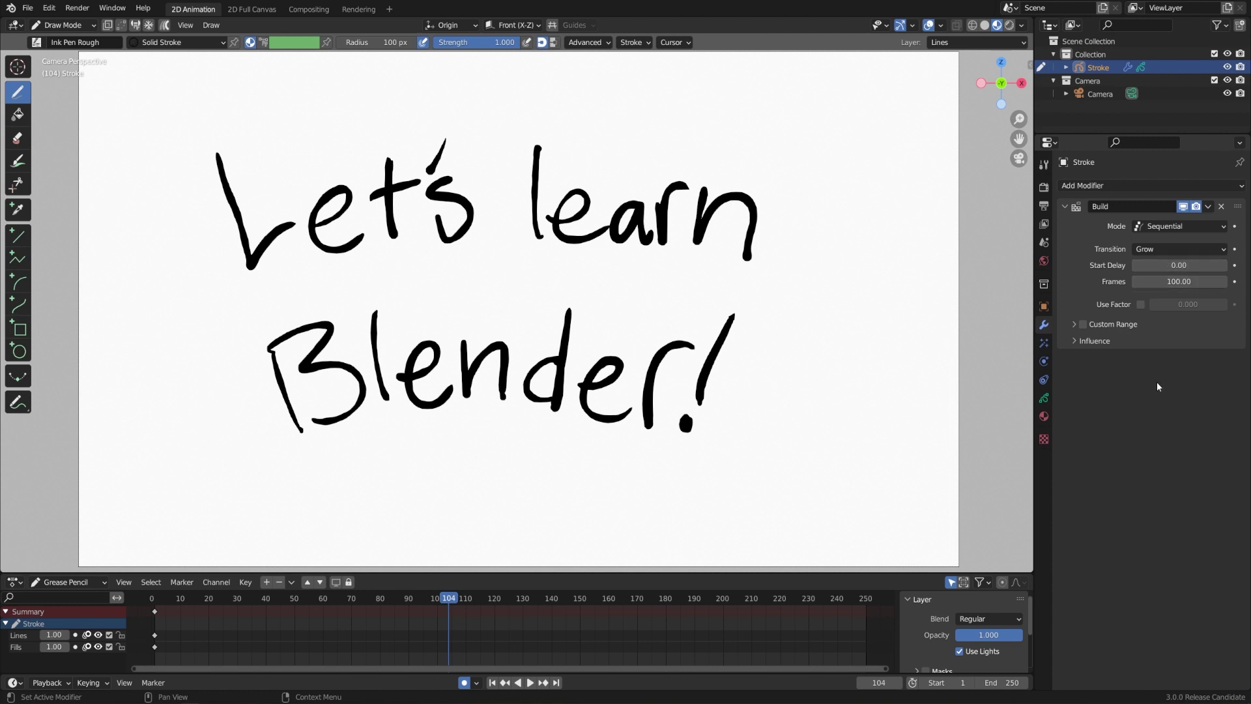
{"action": "left_click", "coordinate": [214, 603]}
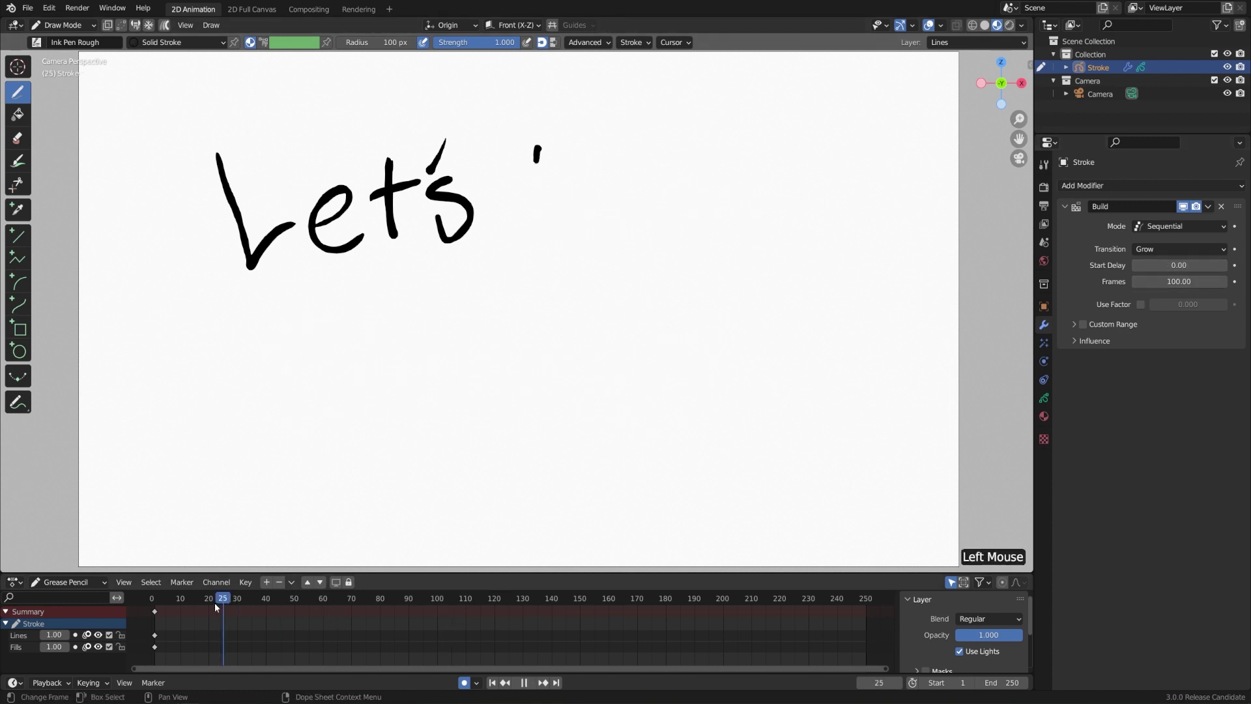
{"action": "key", "text": "space"}
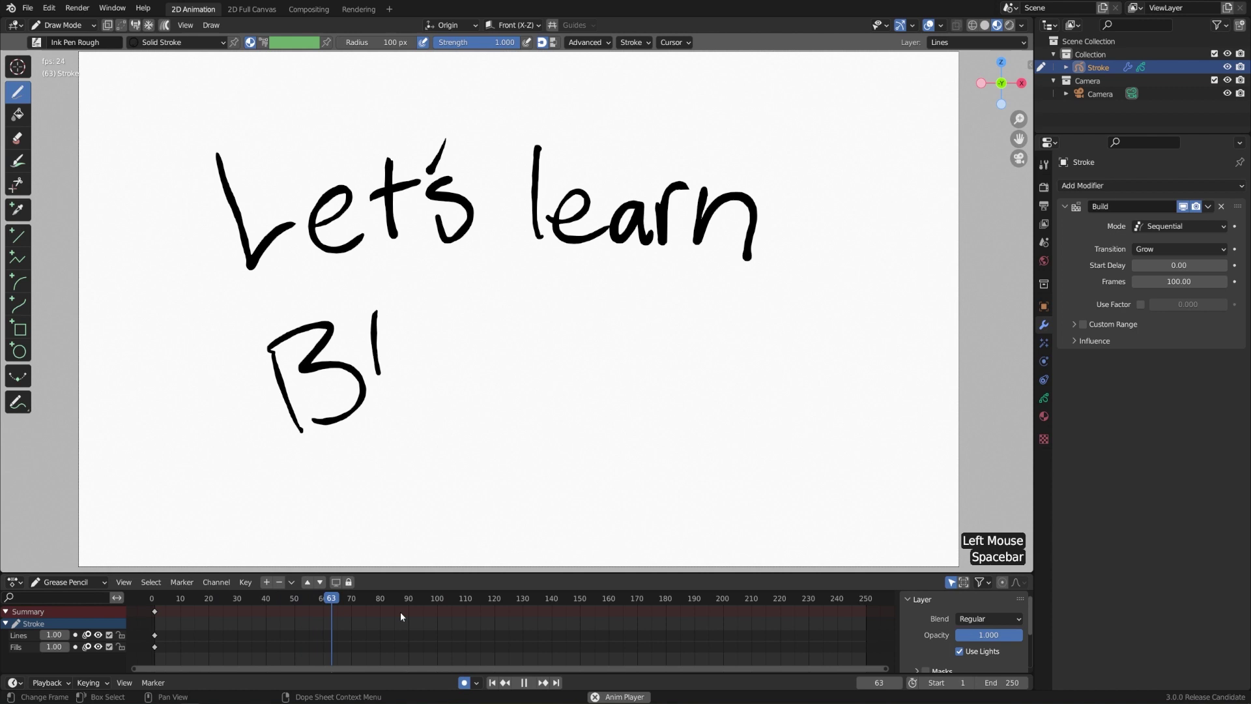
{"action": "key", "text": "space"}
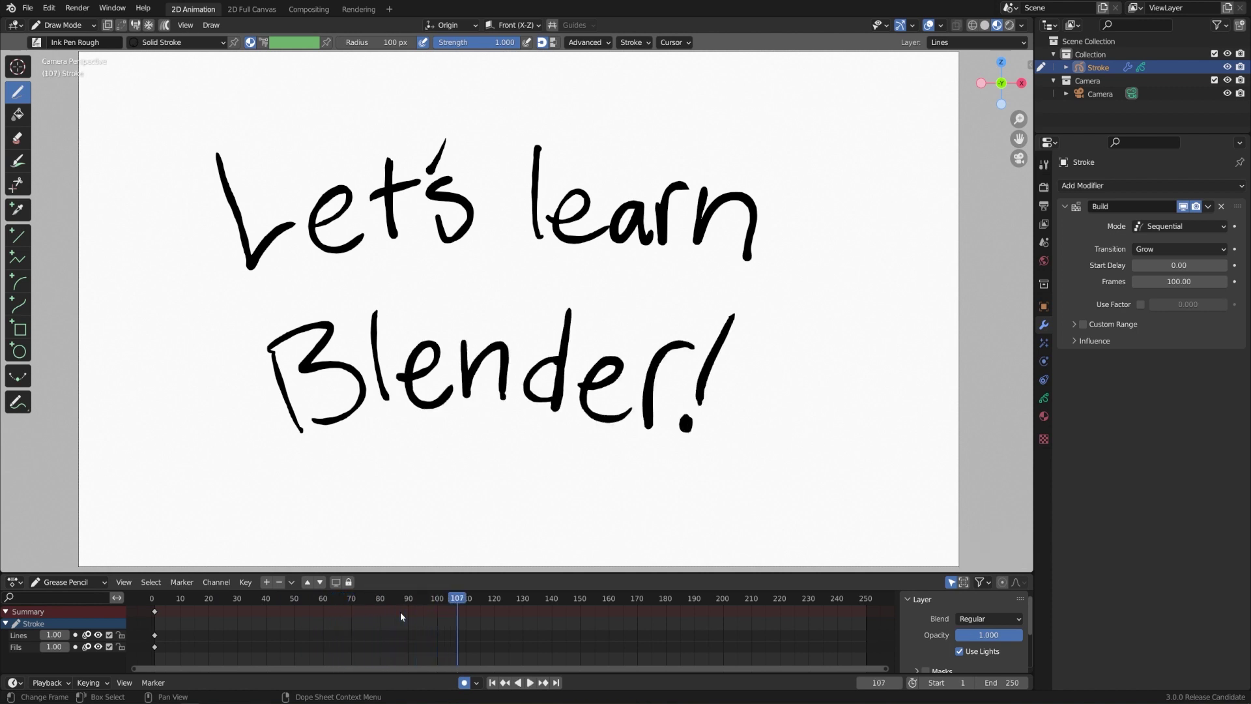
- Add a Noise modifier below Build and set its Position to 0.06
{"action": "left_click", "coordinate": [1095, 187]}
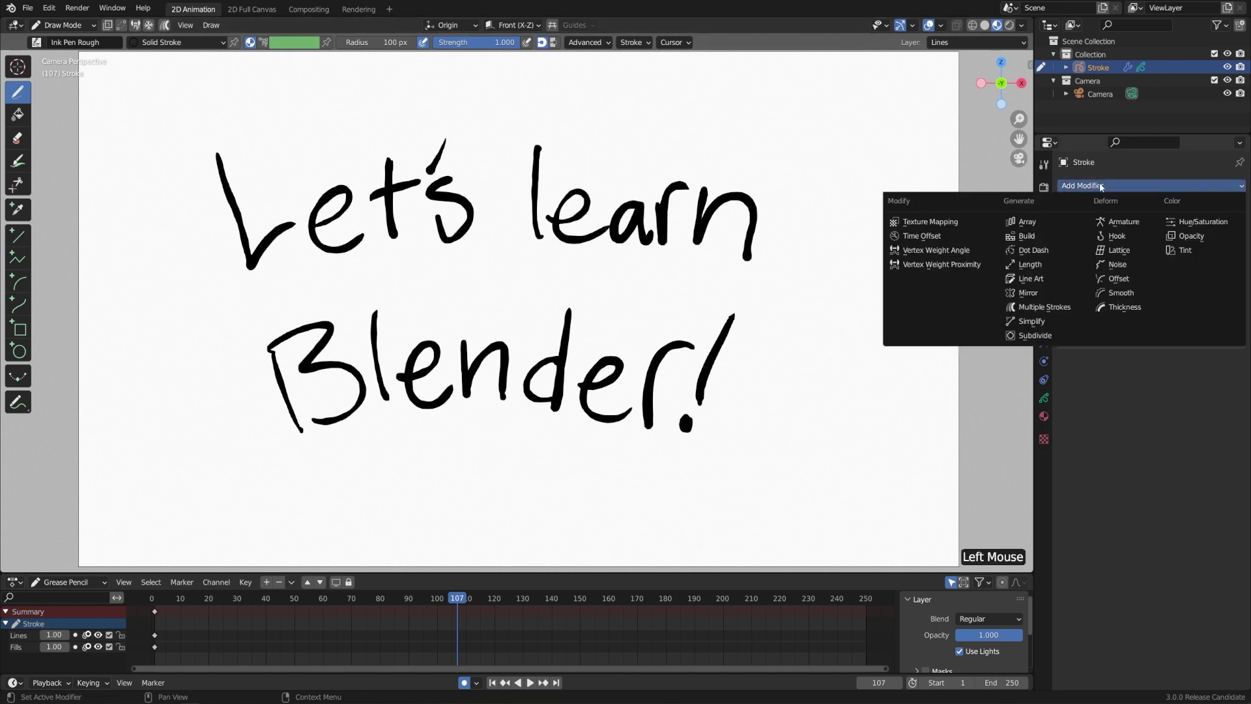
{"action": "left_click", "coordinate": [1114, 263]}
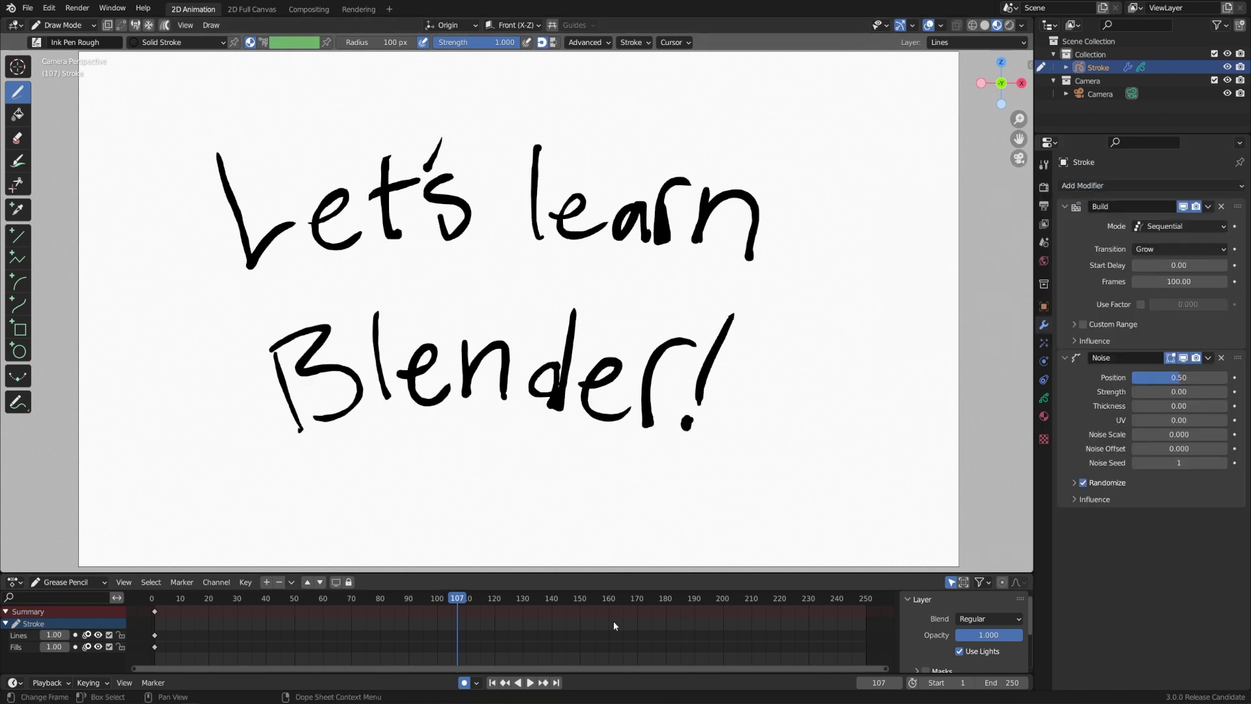
{"action": "mouse_move", "coordinate": [458, 600]}
{"action": "left_mouse_down"}
{"action": "mouse_move", "coordinate": [371, 598]}
{"action": "mouse_move", "coordinate": [441, 600]}
{"action": "left_mouse_up"}
{"action": "key", "text": "space"}
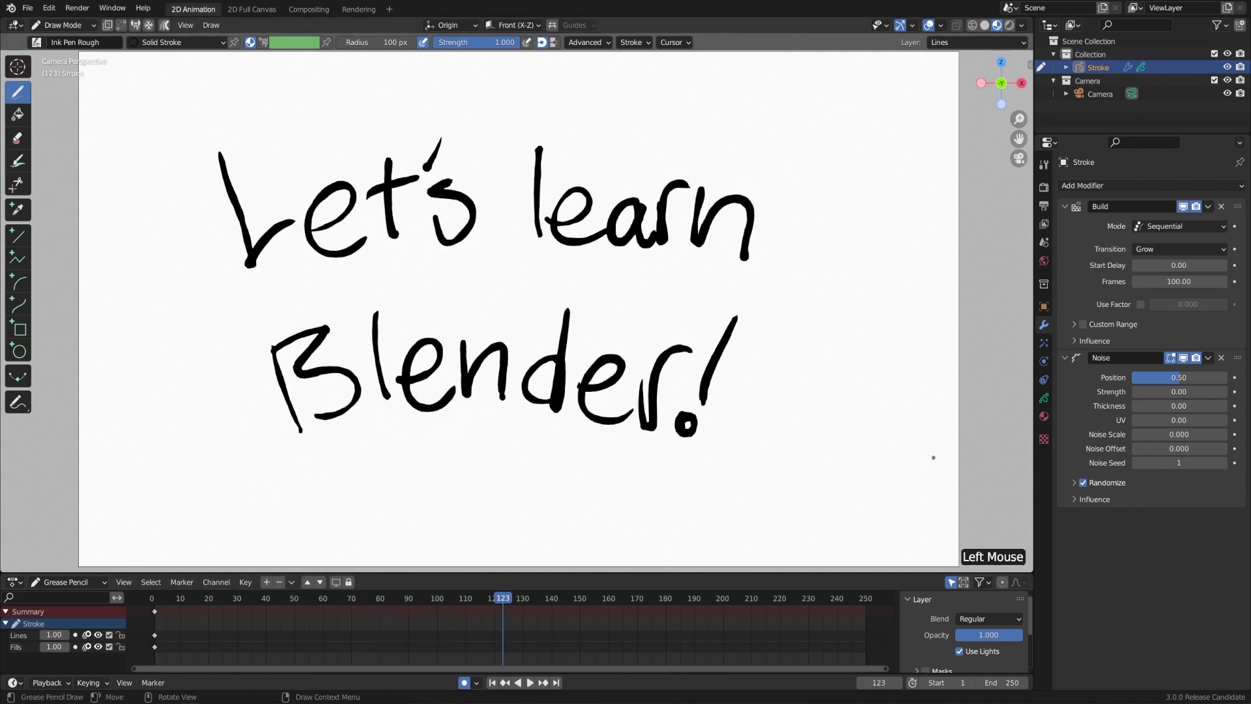
{"action": "mouse_move", "coordinate": [1177, 382]}
{"action": "left_mouse_down"}
{"action": "mouse_move", "coordinate": [1138, 382]}
{"action": "mouse_move", "coordinate": [1140, 408]}
{"action": "mouse_move", "coordinate": [1160, 408]}
{"action": "left_mouse_up"}
- Lower the noise Thickness to 0.12, previewing playback from about frame 71
{"action": "left_click_drag", "start_coordinate": [502, 599], "coordinate": [354, 598]}
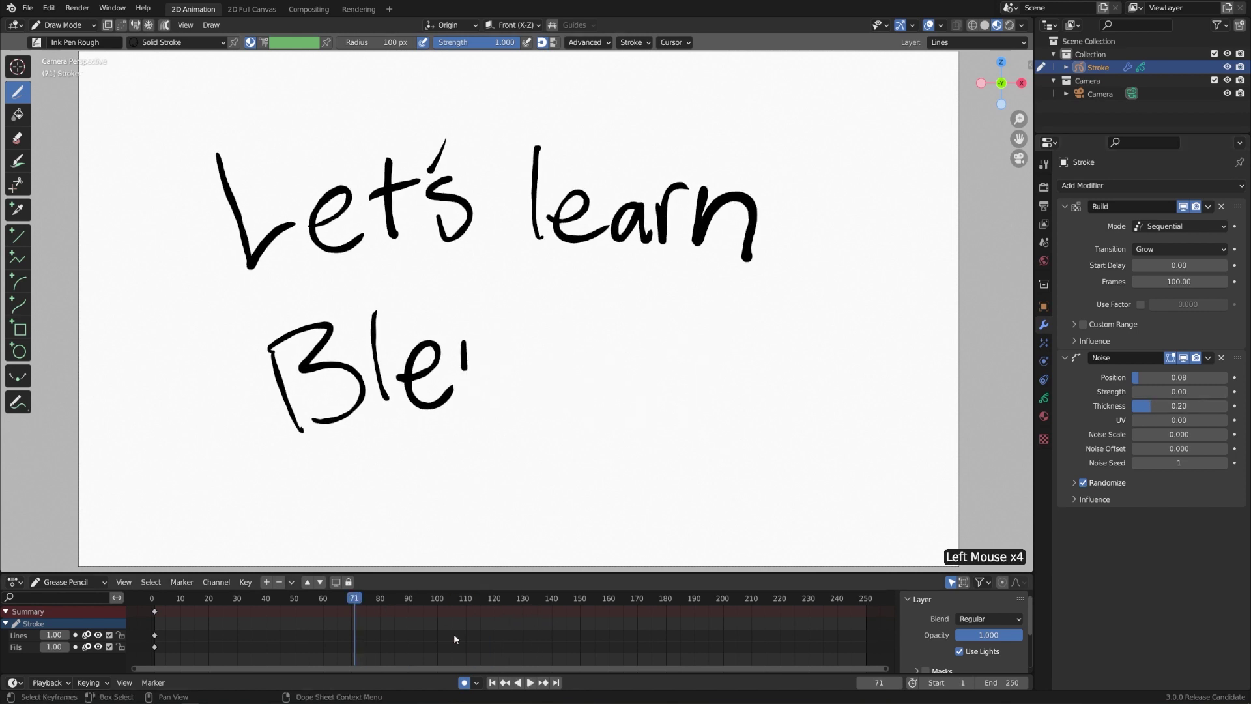
{"action": "left_click", "coordinate": [531, 682]}
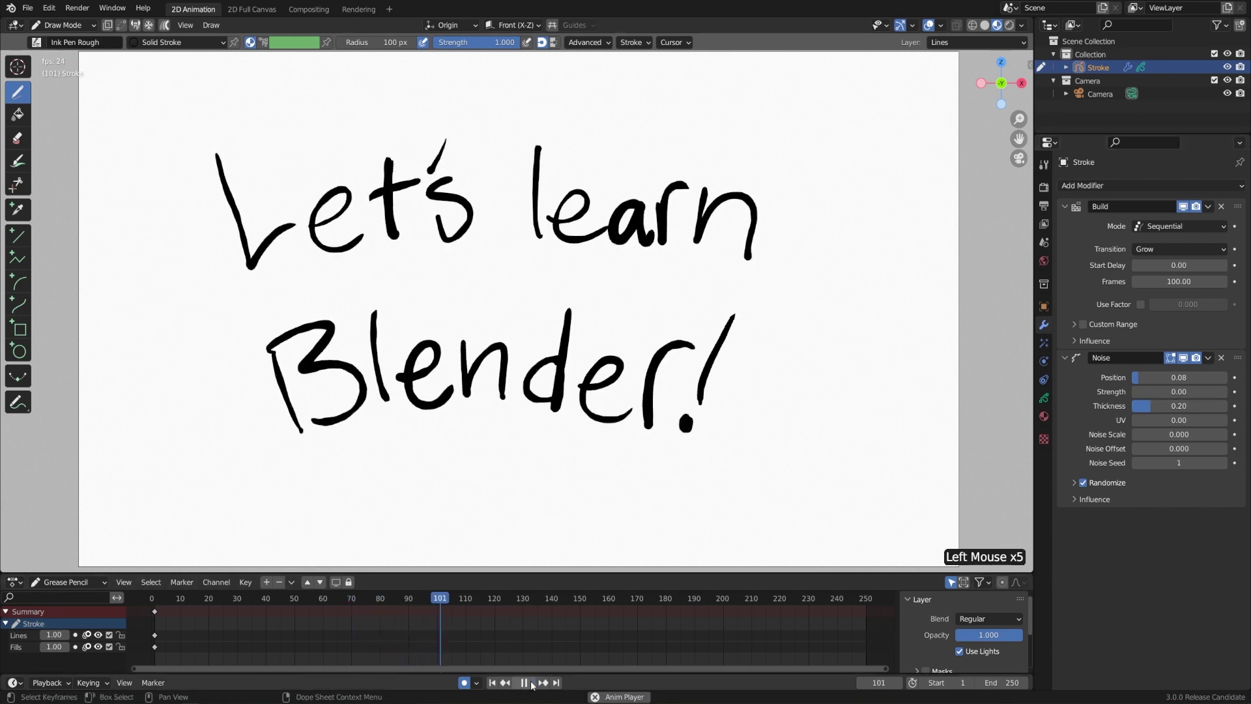
{"action": "left_click", "coordinate": [531, 682]}
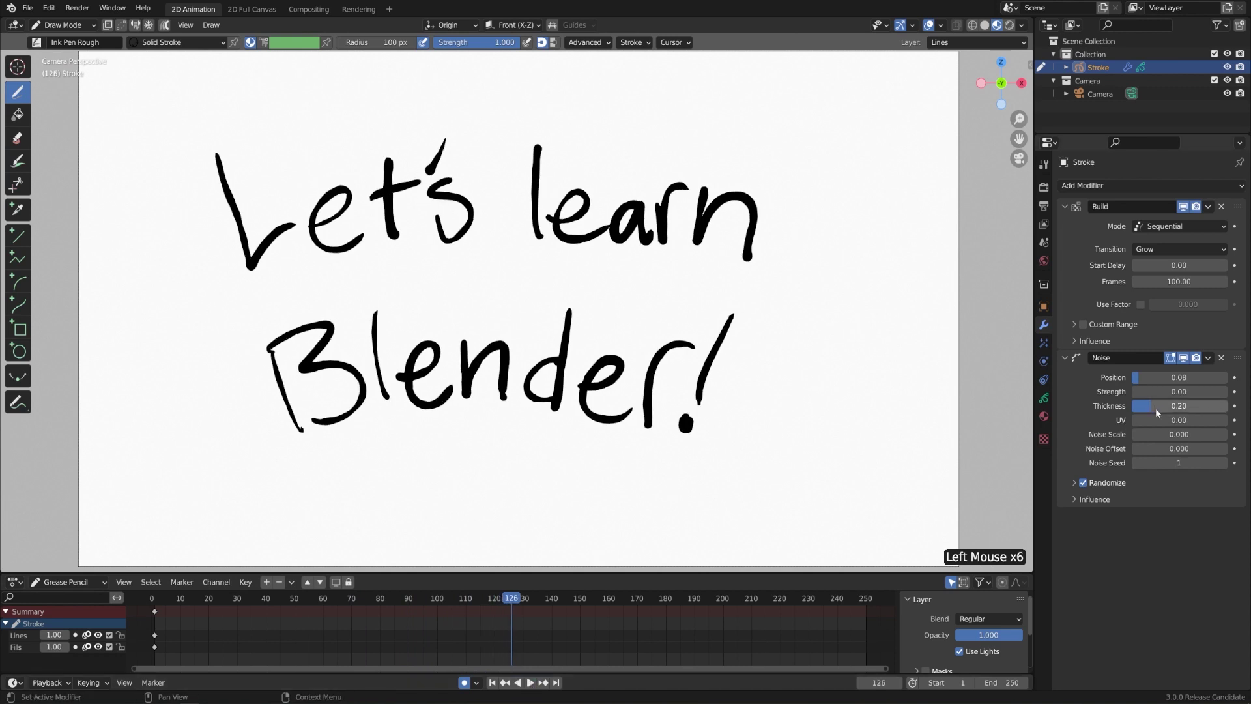
{"action": "left_click_drag", "start_coordinate": [1157, 407], "coordinate": [1137, 378]}
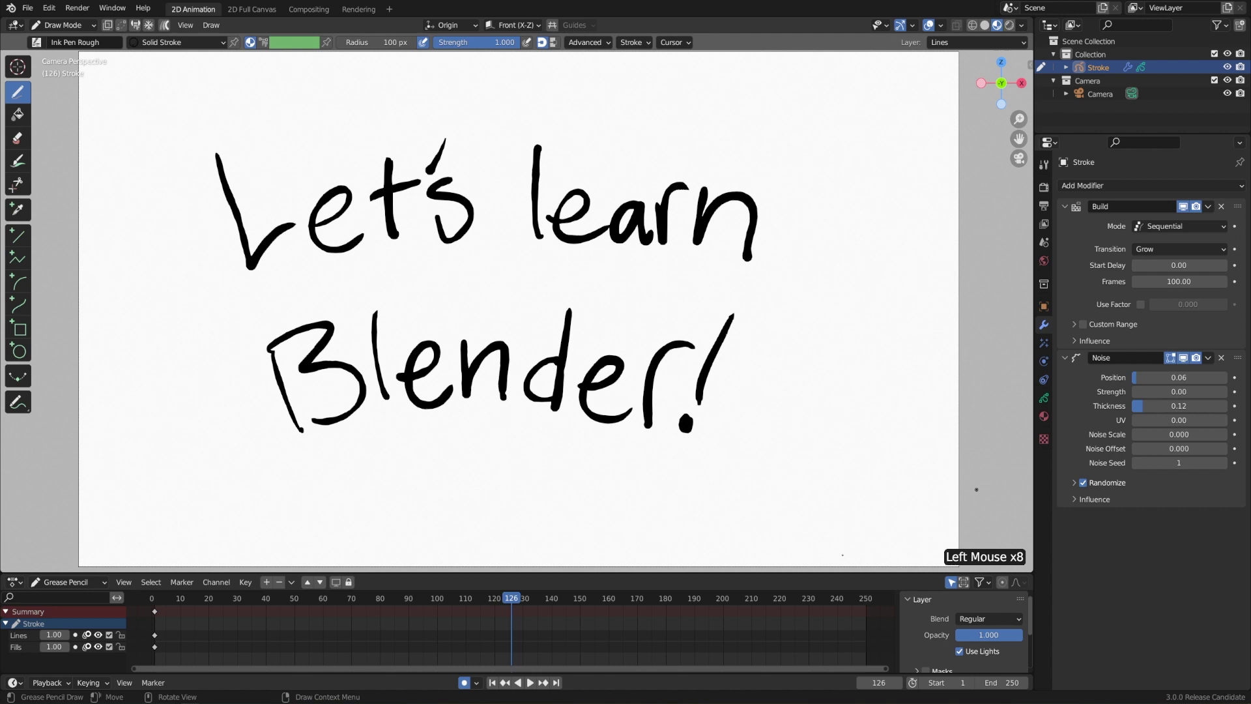
{"action": "left_click", "coordinate": [358, 609]}
{"action": "left_click", "coordinate": [530, 682]}
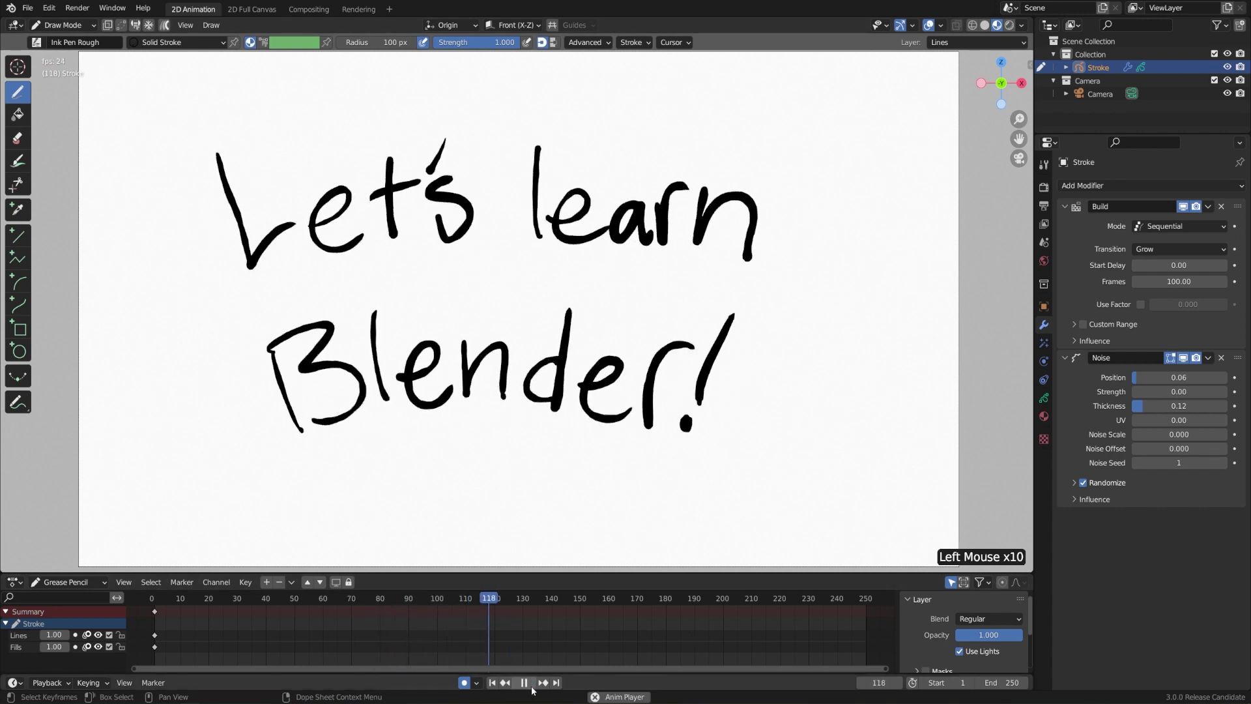
{"action": "left_click", "coordinate": [528, 683]}
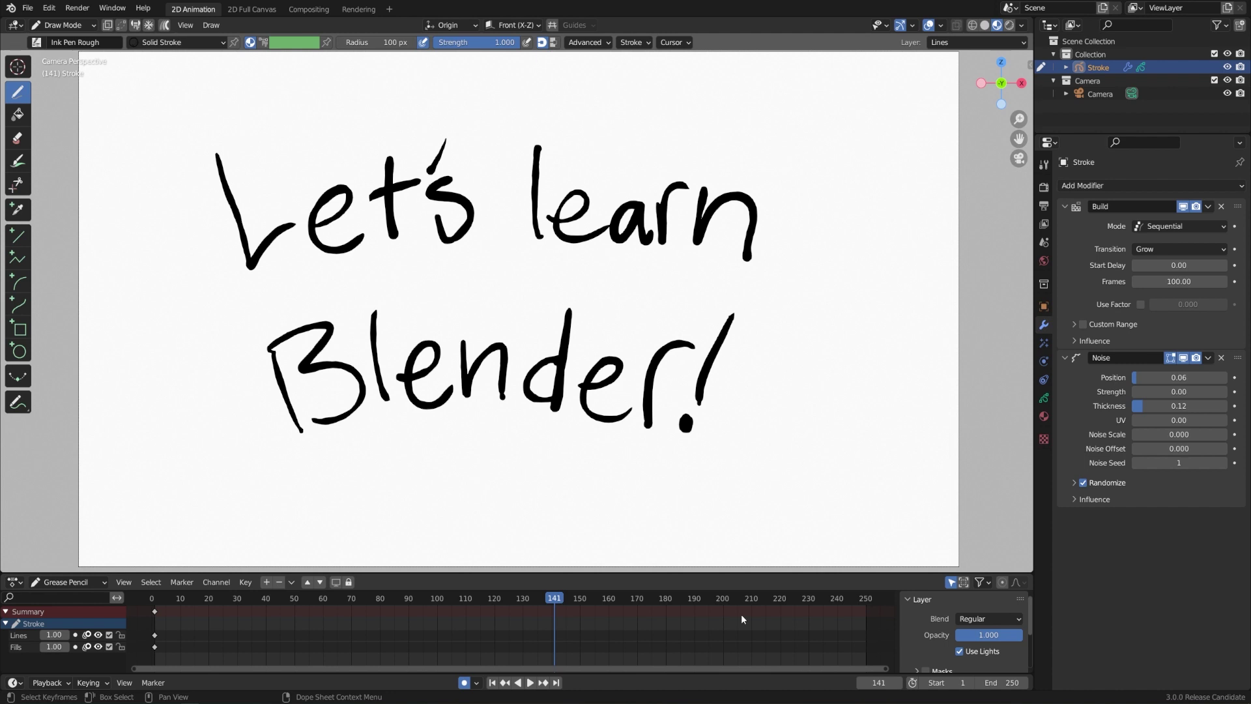
- Switch the Stroke object to Object Mode and look through the camera (Numpad 0)
{"action": "middle_click_drag", "start_coordinate": [873, 364], "coordinate": [824, 347]}
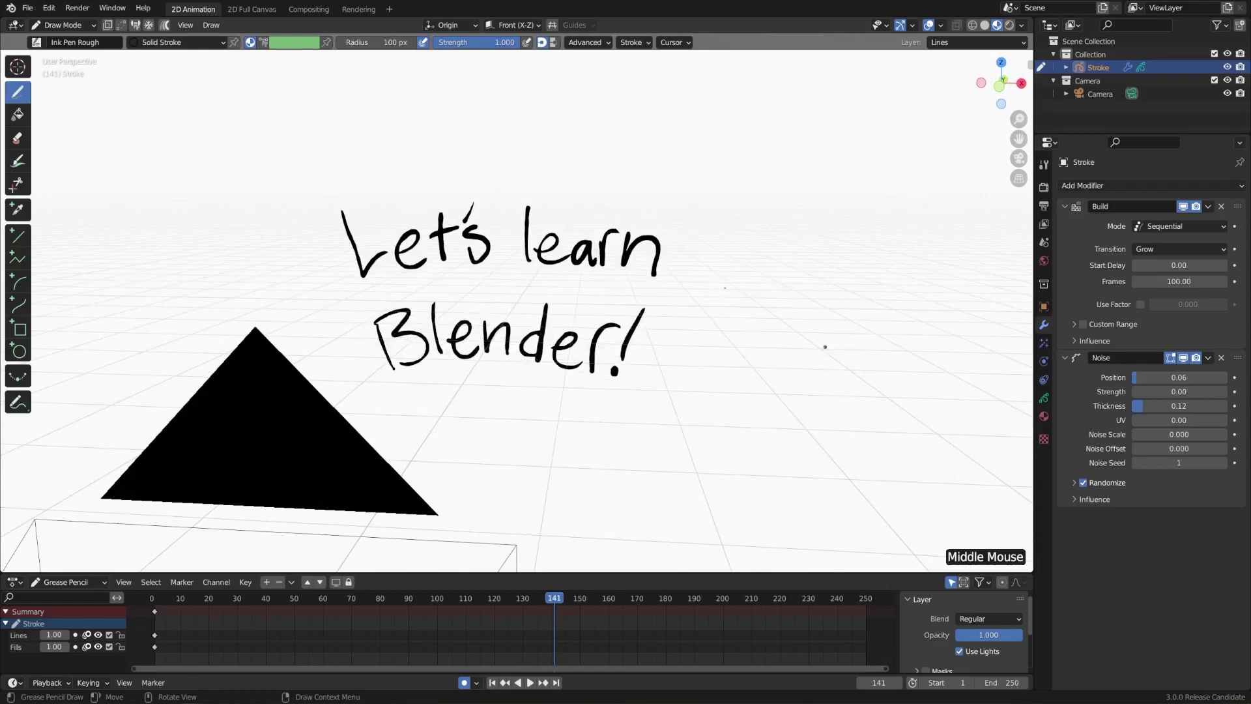
{"action": "middle_click_drag", "start_coordinate": [501, 320], "coordinate": [534, 329]}
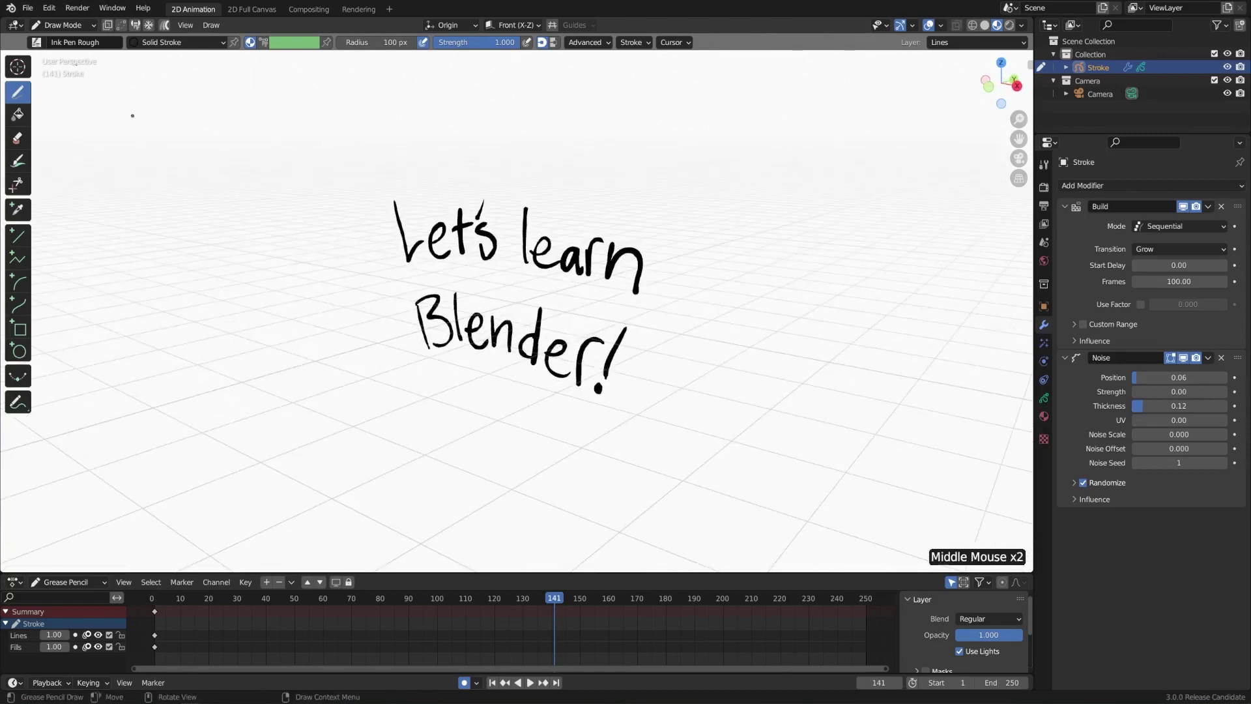
{"action": "left_click", "coordinate": [69, 30]}
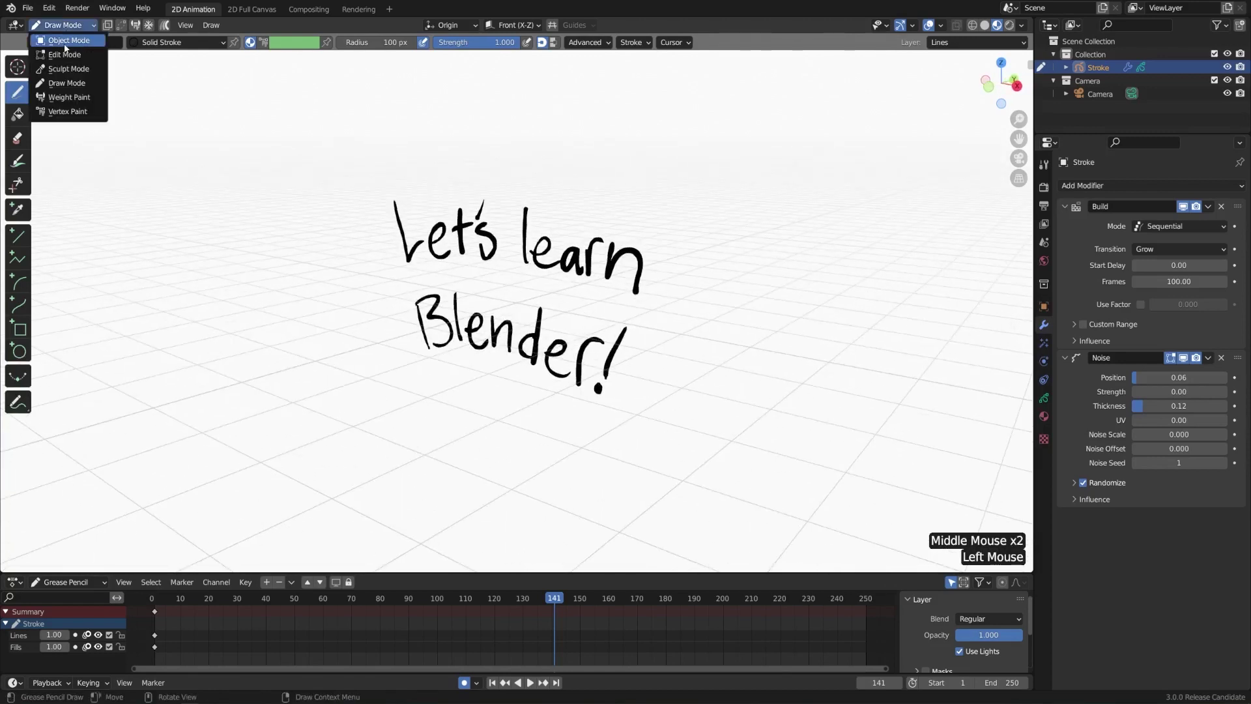
{"action": "left_click", "coordinate": [65, 42]}
{"action": "mouse_move", "coordinate": [590, 349]}
{"action": "middle_mouse_down"}
{"action": "mouse_move", "coordinate": [541, 335]}
{"action": "mouse_move", "coordinate": [670, 356]}
{"action": "middle_mouse_up"}
{"action": "key", "text": "g"}
{"action": "scroll", "coordinate": [608, 330], "scroll_direction": "down", "scroll_amount": 2}
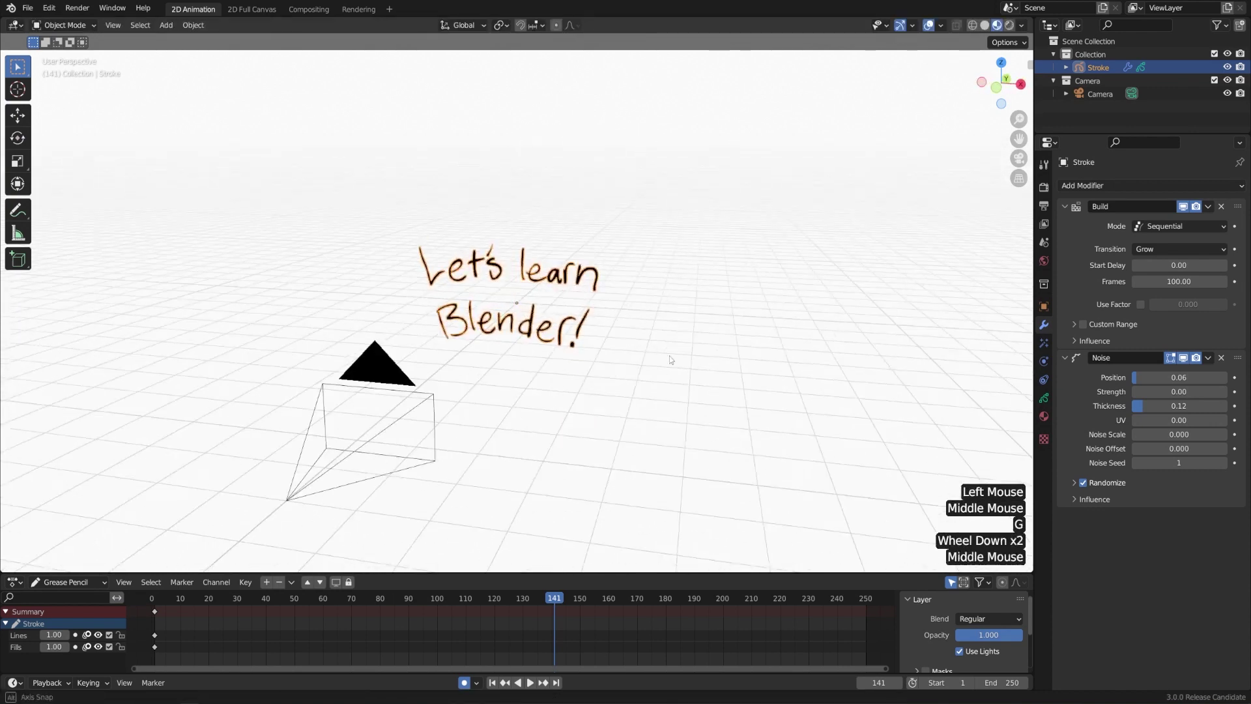
{"action": "key", "text": "KP_0"}
{"action": "scroll", "coordinate": [604, 332], "scroll_direction": "down", "scroll_amount": 1}
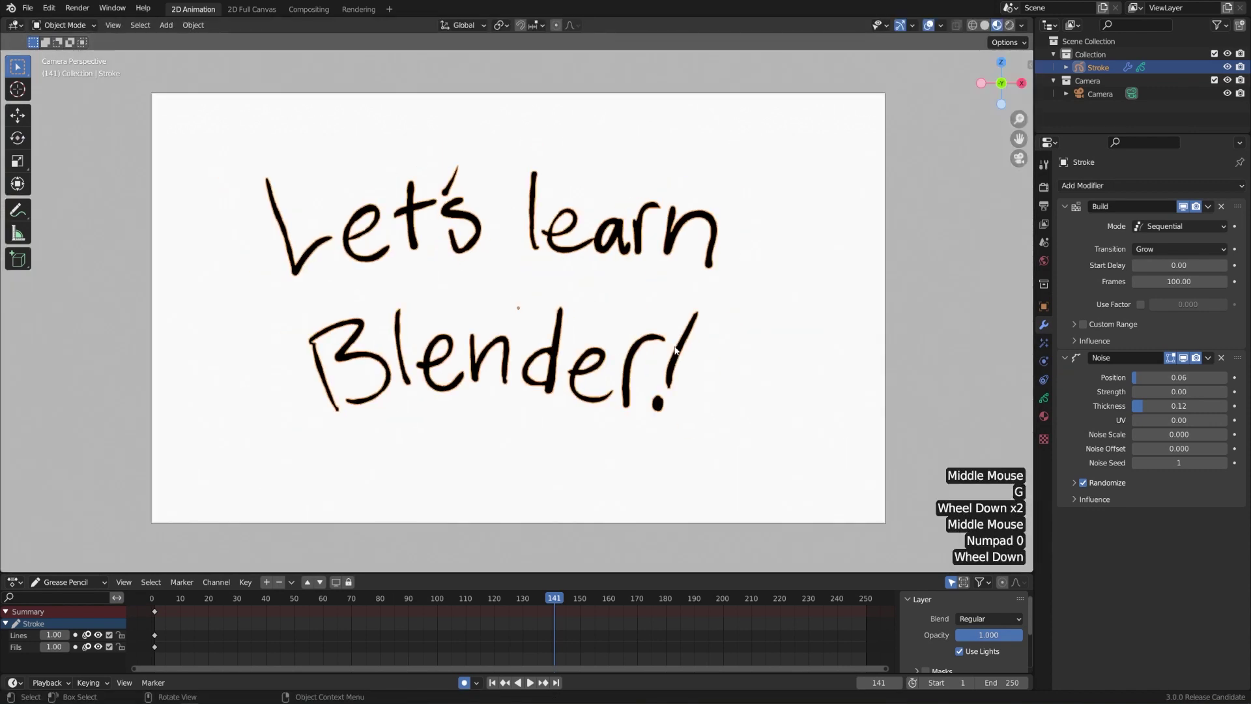
- Move and scale the handwritten text inside the camera frame
{"action": "key", "text": "g"}
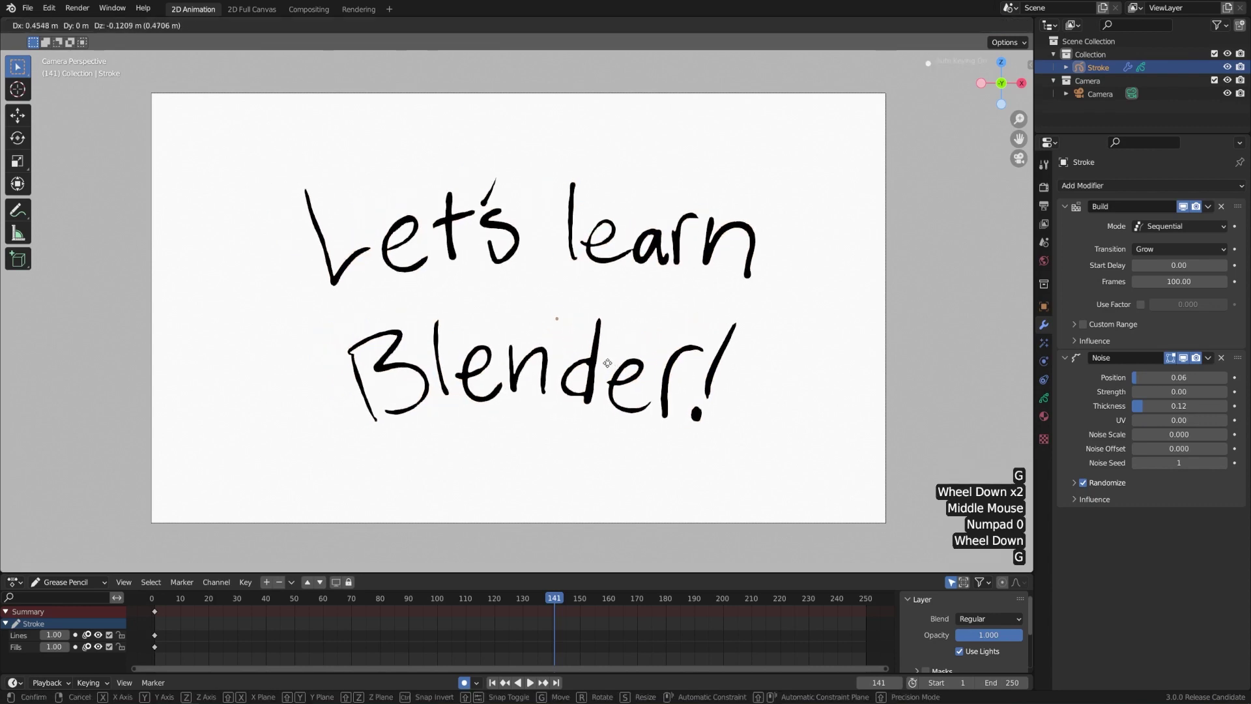
{"action": "left_click", "coordinate": [592, 368]}
{"action": "key", "text": "s"}
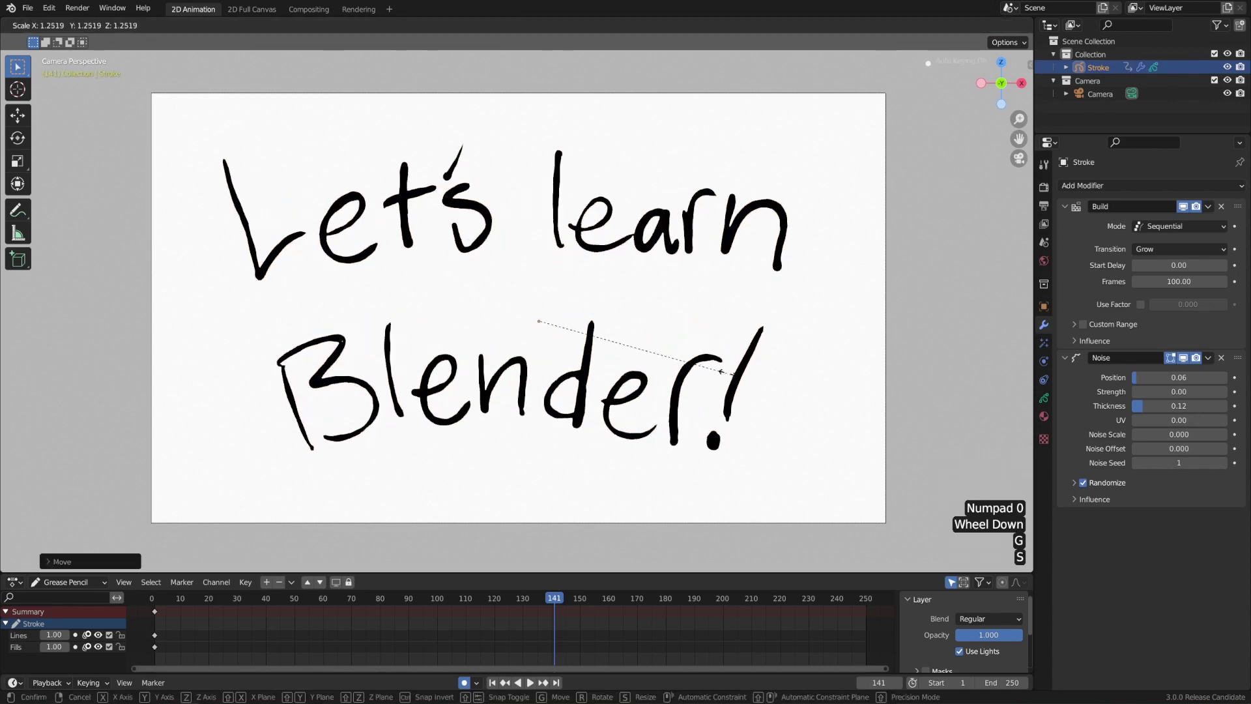
{"action": "left_click", "coordinate": [715, 370]}
{"action": "mouse_move", "coordinate": [715, 369]}
{"action": "middle_mouse_down"}
{"action": "mouse_move", "coordinate": [639, 355]}
{"action": "mouse_move", "coordinate": [597, 330]}
{"action": "middle_mouse_up"}
{"action": "scroll", "coordinate": [651, 355], "scroll_direction": "down", "scroll_amount": 2}
- Back in camera view, adjust the text's size and position to recentre it
{"action": "key", "text": "g"}
{"action": "right_click", "coordinate": [573, 341]}
{"action": "key", "text": "KP_0"}
{"action": "key", "text": "g"}
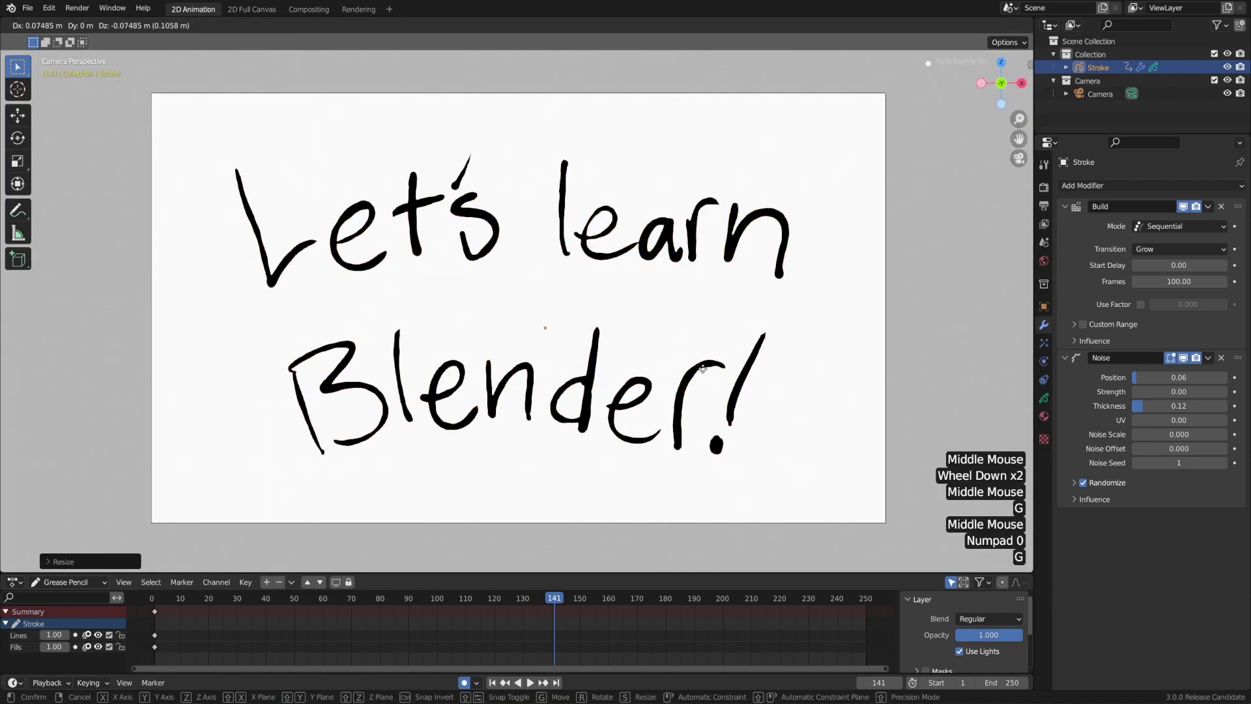
{"action": "key", "text": "s"}
{"action": "key", "text": "g"}
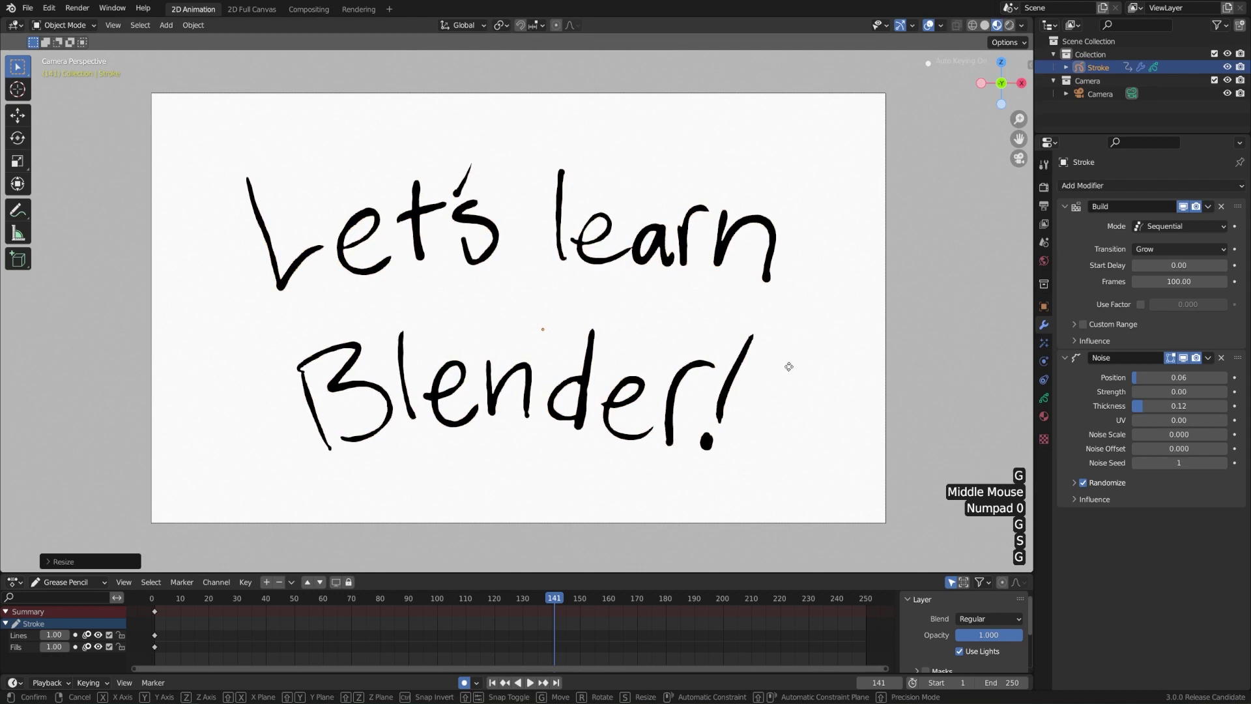
{"action": "left_click", "coordinate": [789, 367]}
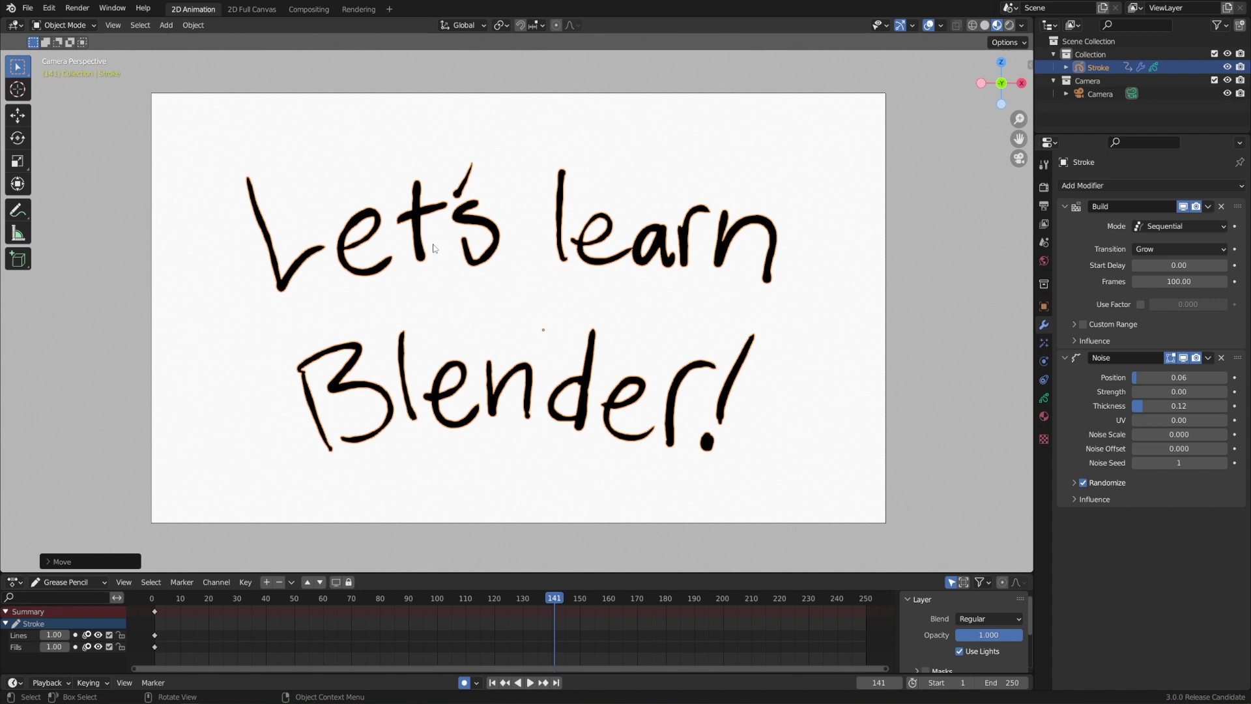
{"action": "key", "text": "Tab"}
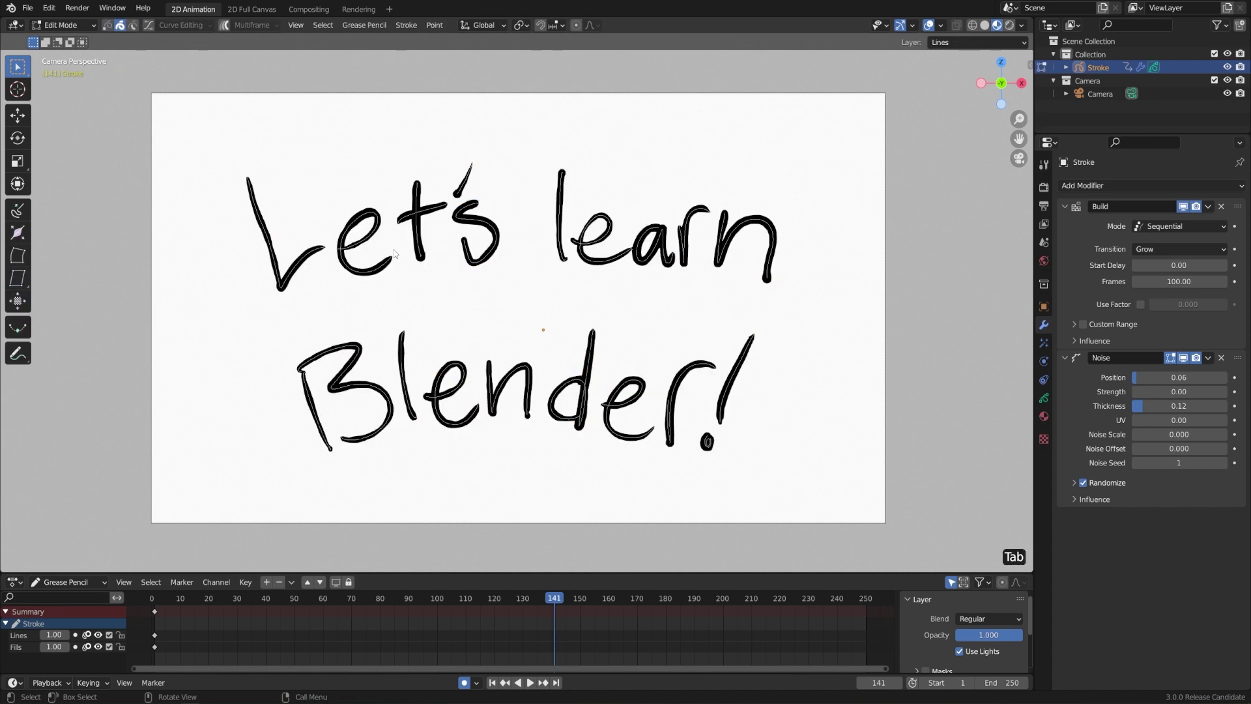
{"action": "key", "text": "alt"}
{"action": "key", "text": "alt+a"}
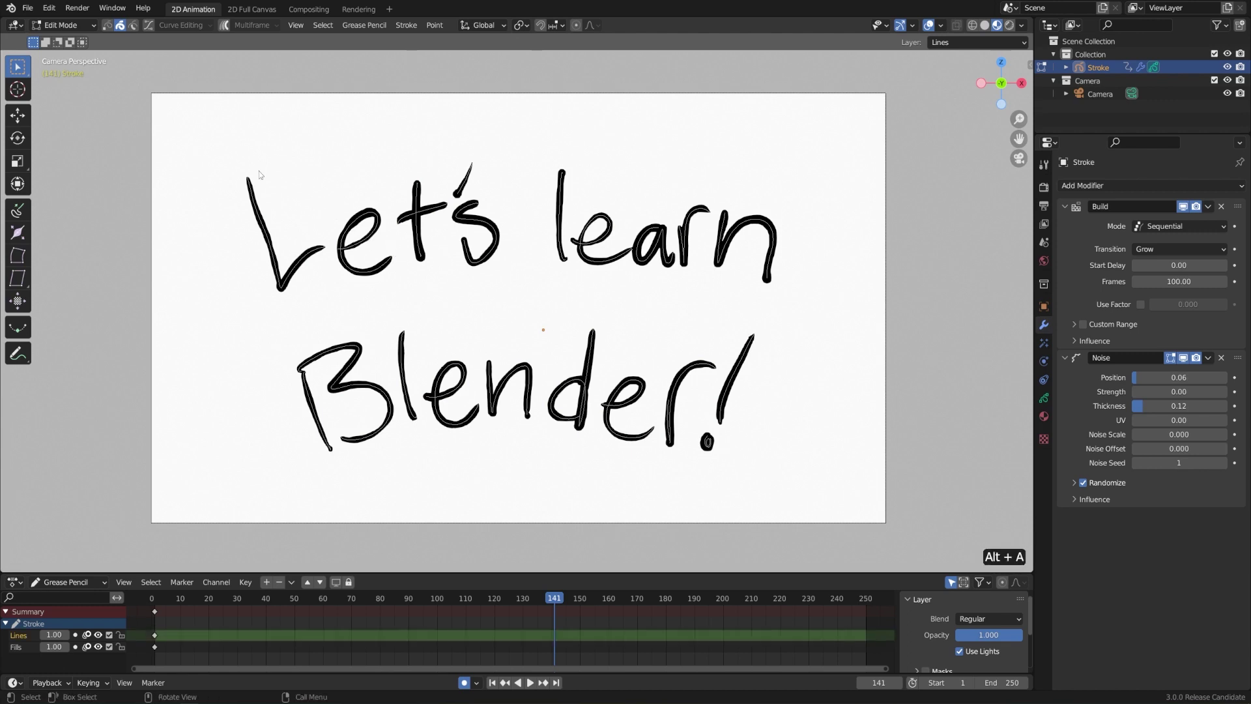
{"action": "mouse_move", "coordinate": [205, 150]}
{"action": "left_mouse_down"}
{"action": "mouse_move", "coordinate": [260, 284]}
{"action": "mouse_move", "coordinate": [328, 308]}
{"action": "left_mouse_up"}
{"action": "key", "text": "g"}
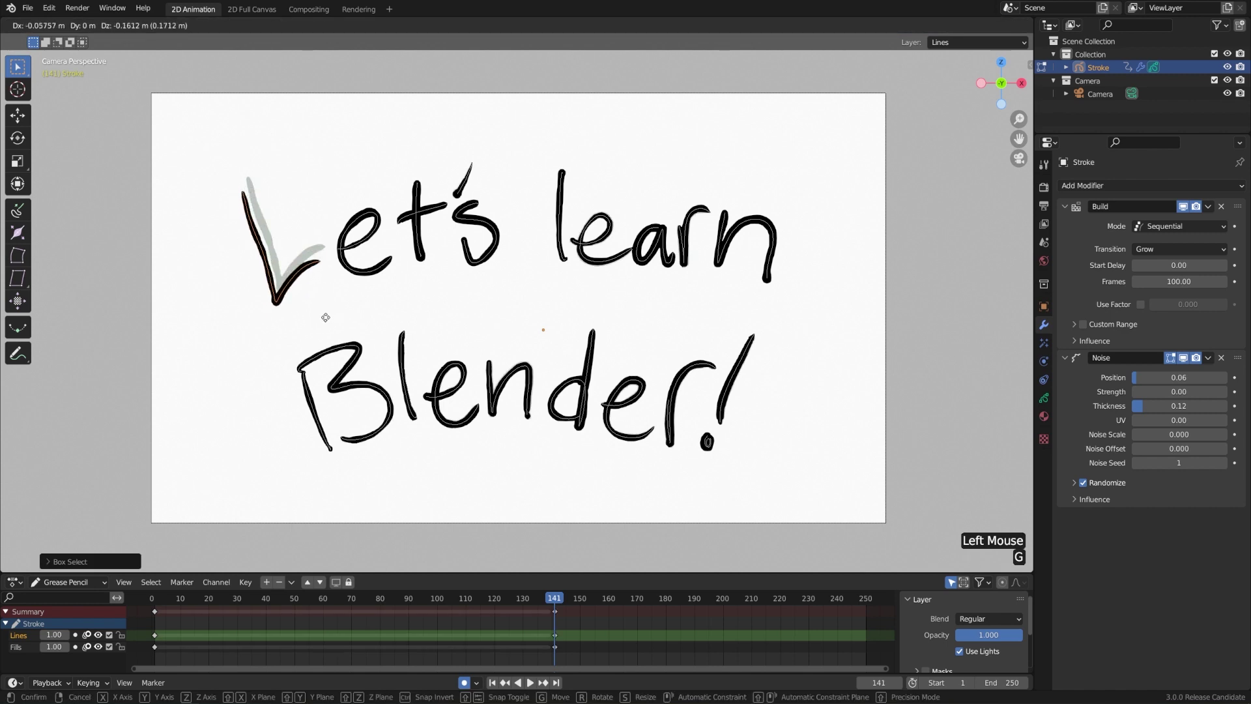
{"action": "left_click", "coordinate": [330, 316]}
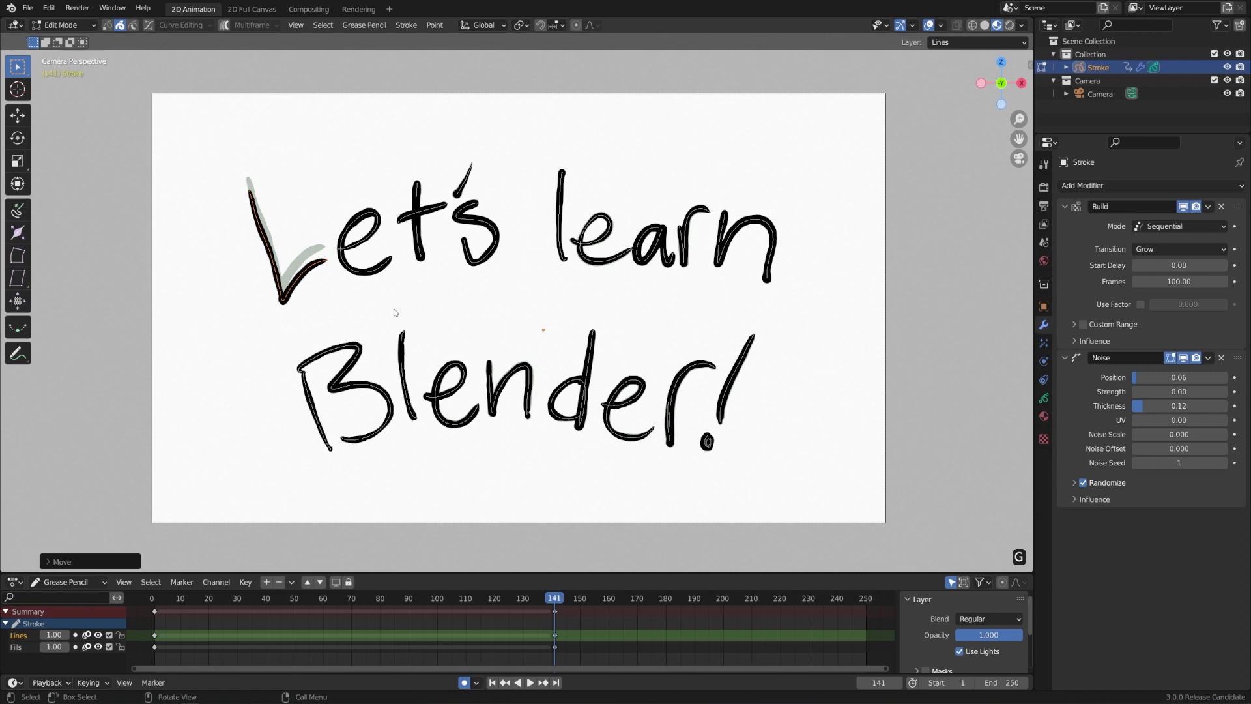
{"action": "key", "text": "ctrl"}
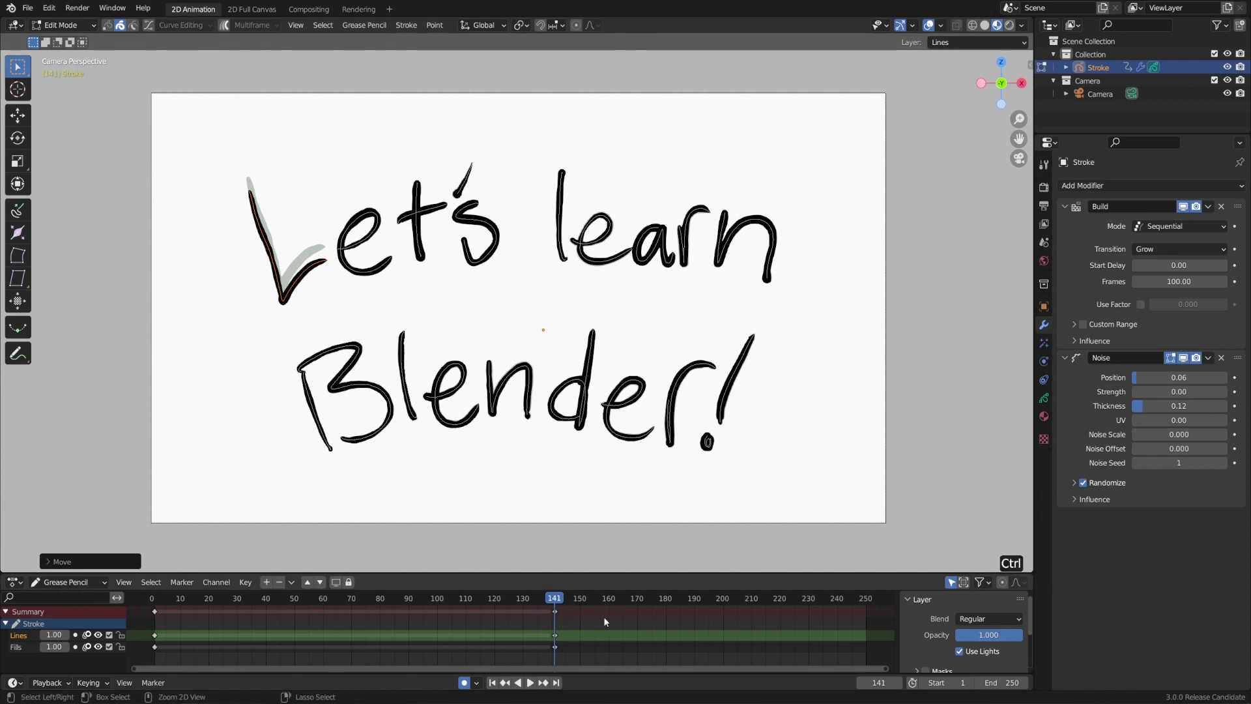
{"action": "key", "text": "ctrl+z"}
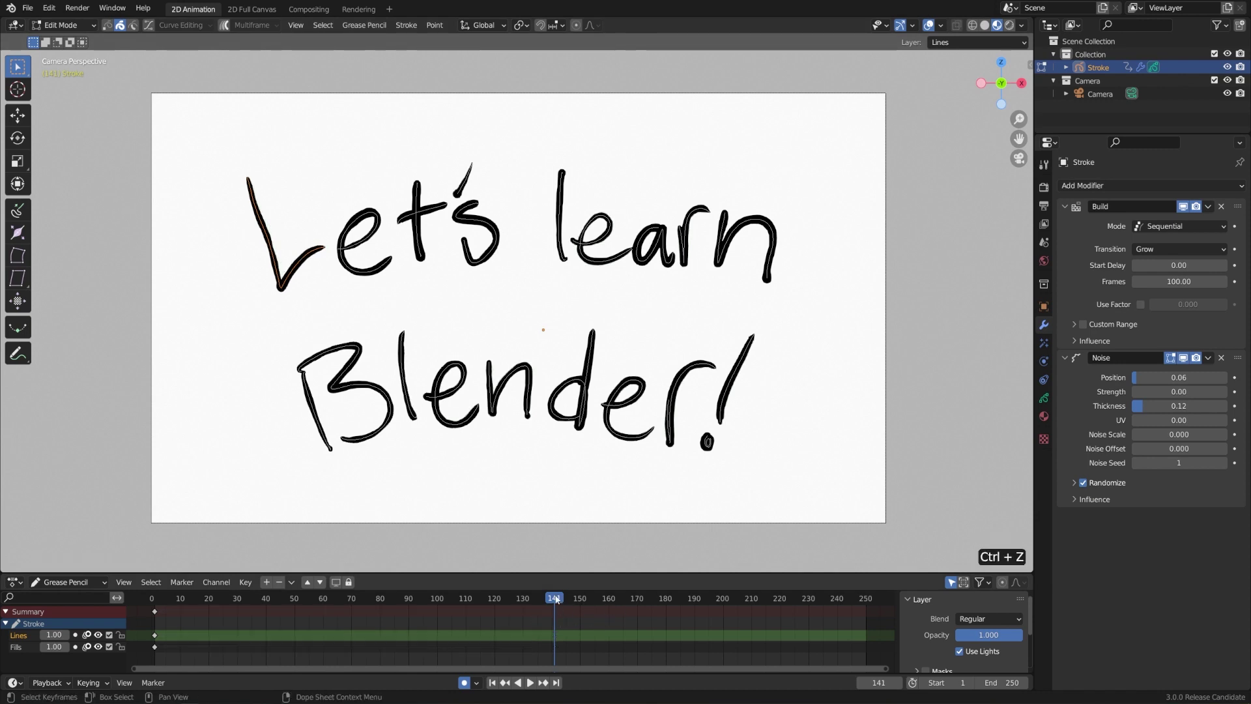
{"action": "left_click_drag", "start_coordinate": [556, 600], "coordinate": [540, 594]}
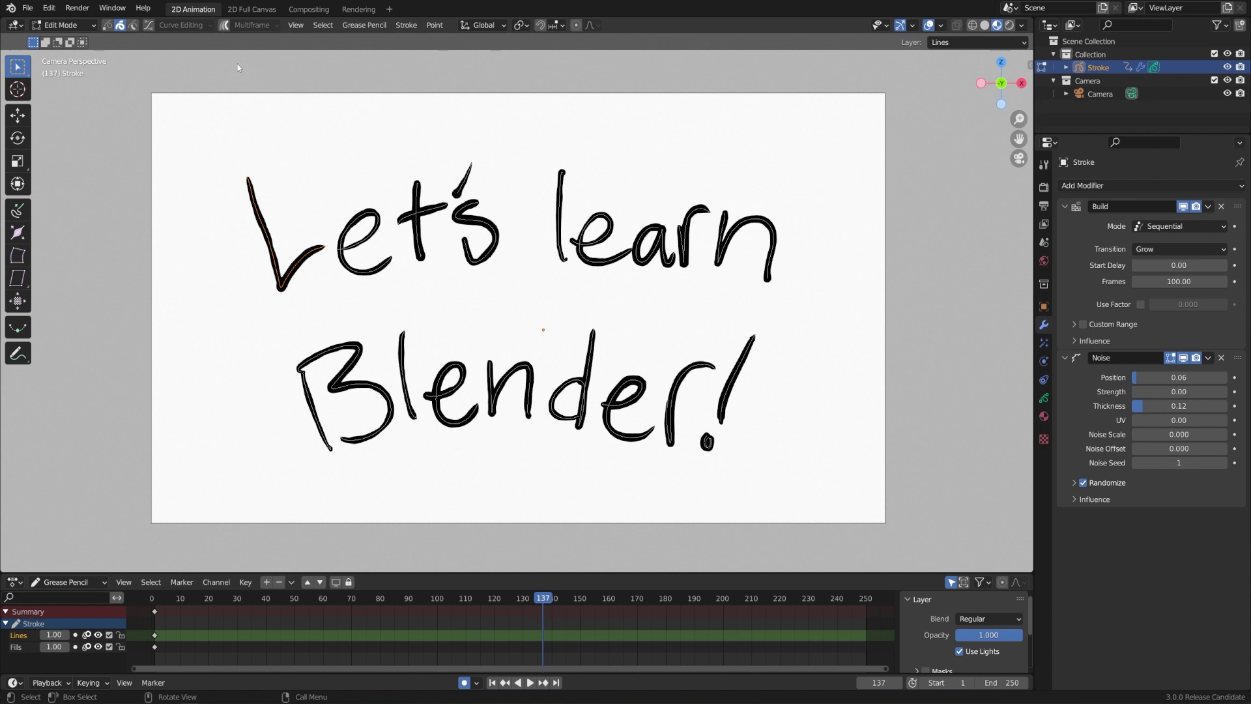
- With Multiframe on, box-select the L of Let's and resize and move it
{"action": "left_click", "coordinate": [234, 26]}
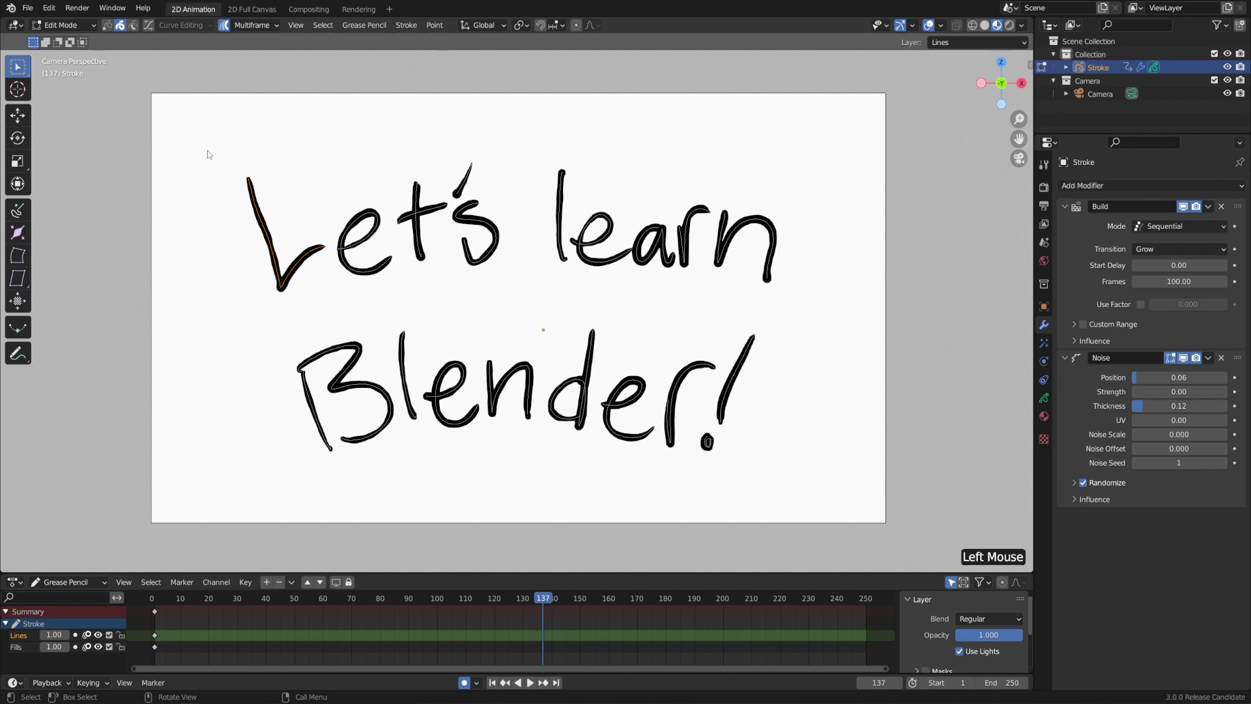
{"action": "left_click_drag", "start_coordinate": [207, 150], "coordinate": [331, 307]}
{"action": "key", "text": "g"}
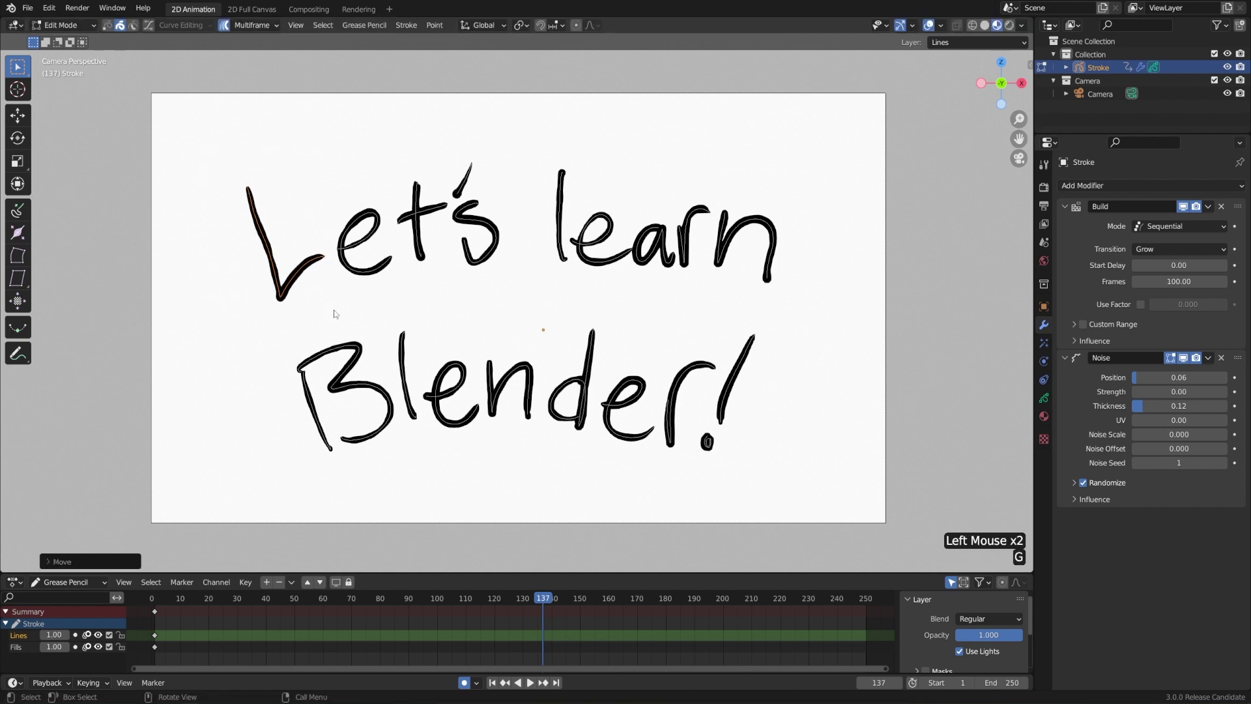
{"action": "key", "text": "s"}
{"action": "left_click", "coordinate": [385, 311]}
{"action": "key", "text": "g"}
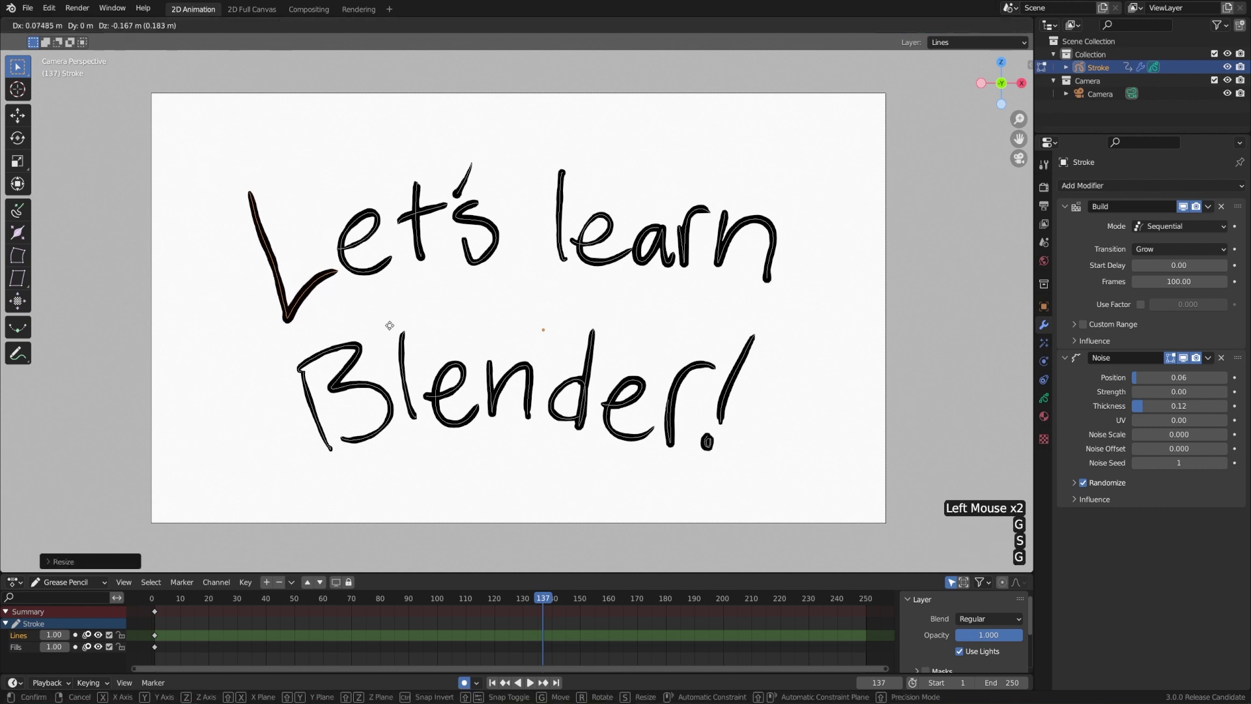
{"action": "left_click", "coordinate": [393, 329]}
- Fine-tune the L's size and position, then return to Object Mode and scrub from frame 122
{"action": "key", "text": "s"}
{"action": "left_click", "coordinate": [419, 324]}
{"action": "key", "text": "g"}
{"action": "left_click", "coordinate": [419, 322]}
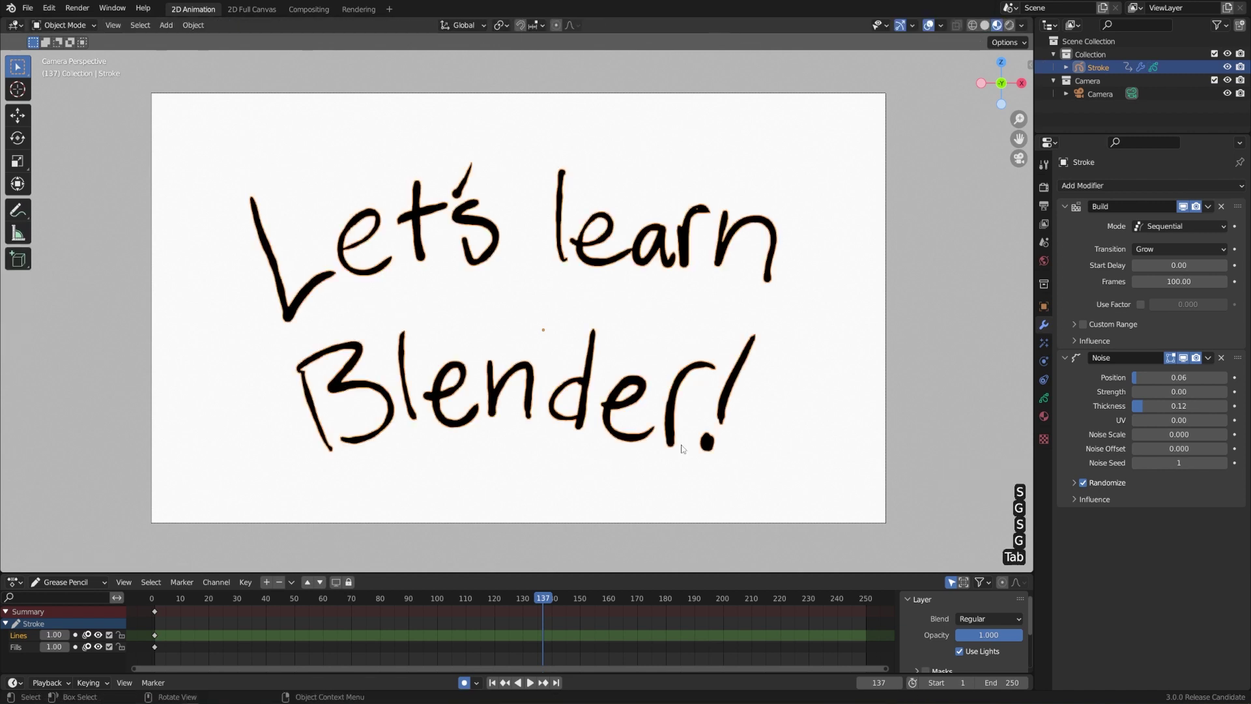
{"action": "key", "text": "Tab"}
{"action": "left_click", "coordinate": [487, 598]}
{"action": "mouse_move", "coordinate": [488, 598]}
{"action": "left_mouse_down"}
{"action": "mouse_move", "coordinate": [263, 616]}
{"action": "mouse_move", "coordinate": [542, 619]}
{"action": "left_mouse_up"}
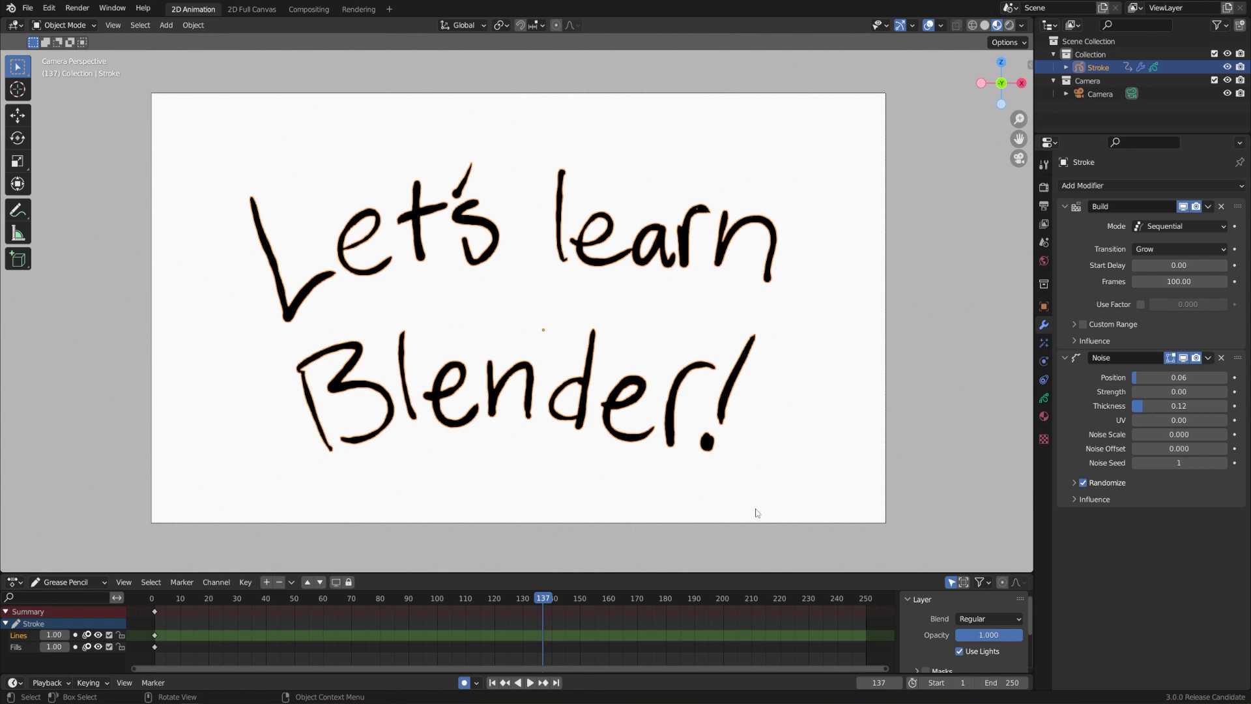
- Remove the extra material slots, including Squares Stroke and Solid Fill
{"action": "left_click", "coordinate": [1044, 416]}
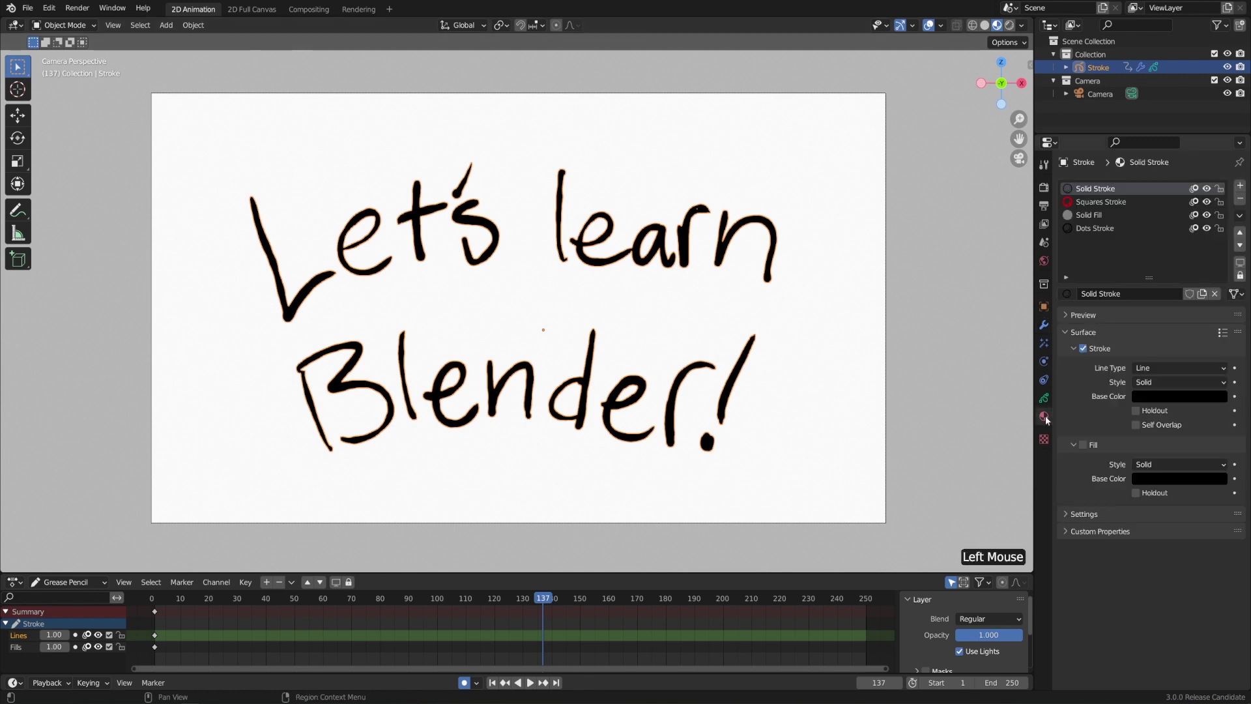
{"action": "left_click", "coordinate": [1123, 202]}
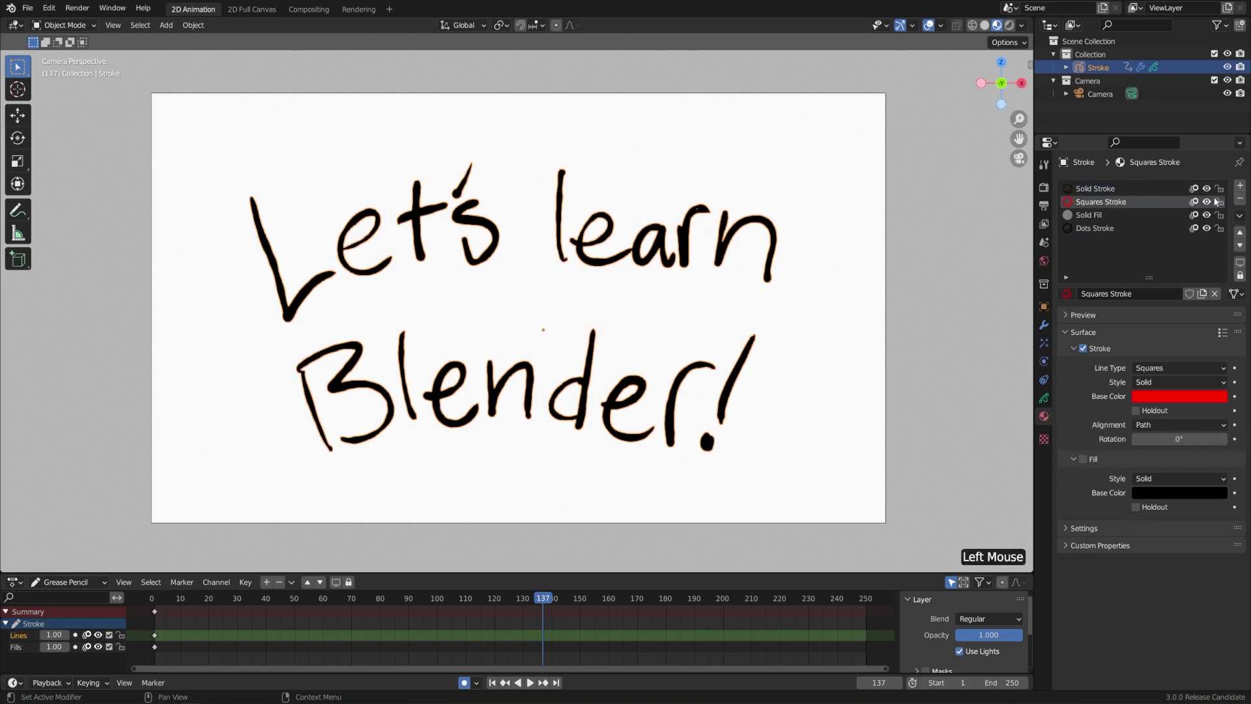
{"action": "left_click", "coordinate": [1240, 199]}
{"action": "left_click", "coordinate": [1240, 199]}
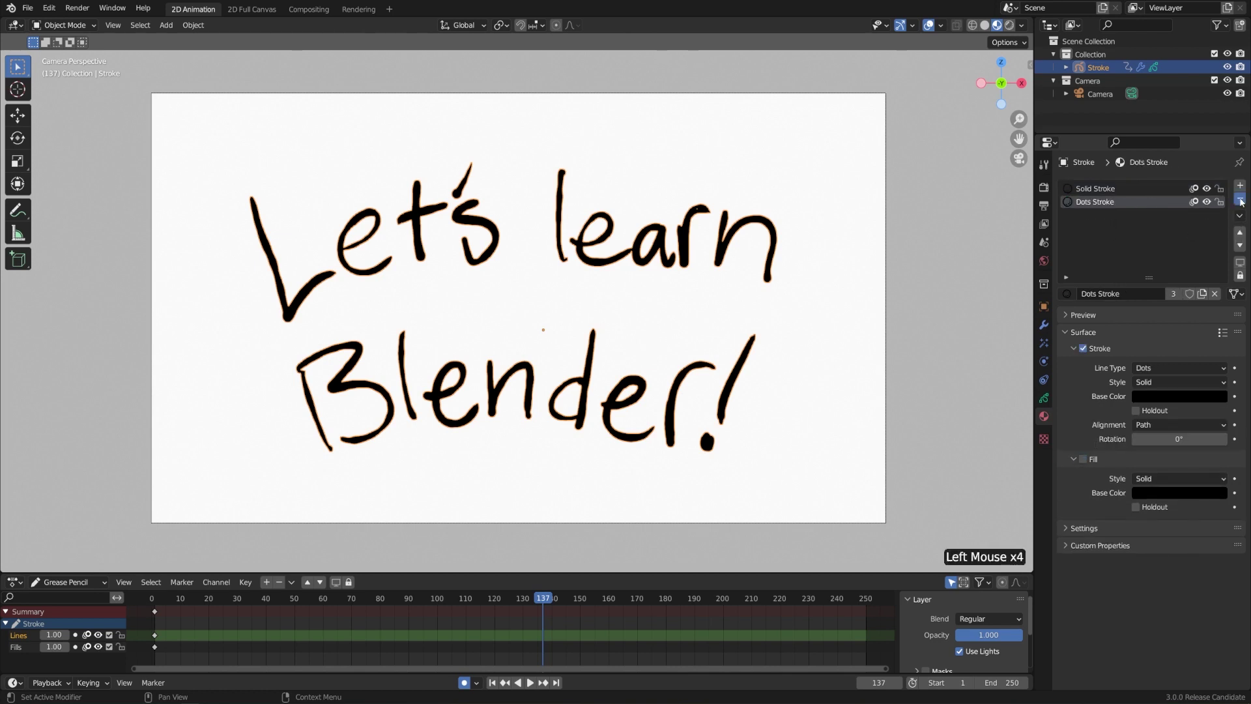
{"action": "left_click", "coordinate": [1240, 199]}
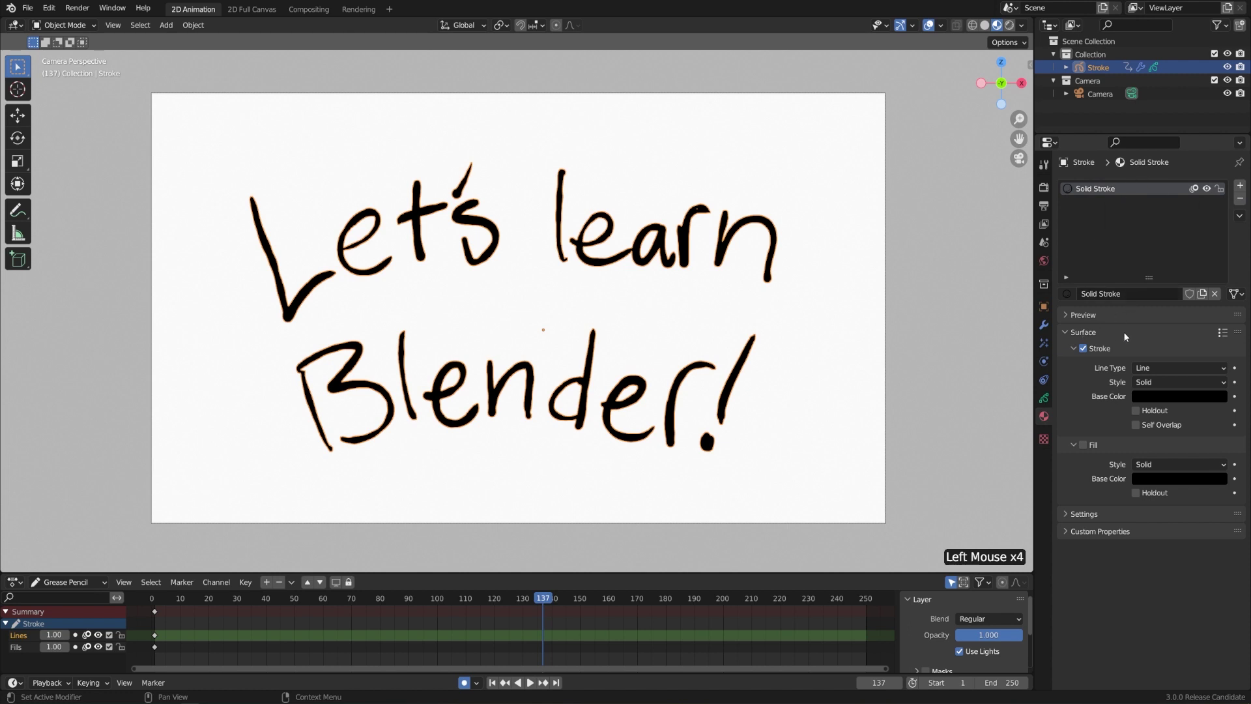
- Set the Solid Stroke base color to dark blue
{"action": "left_click", "coordinate": [1152, 398]}
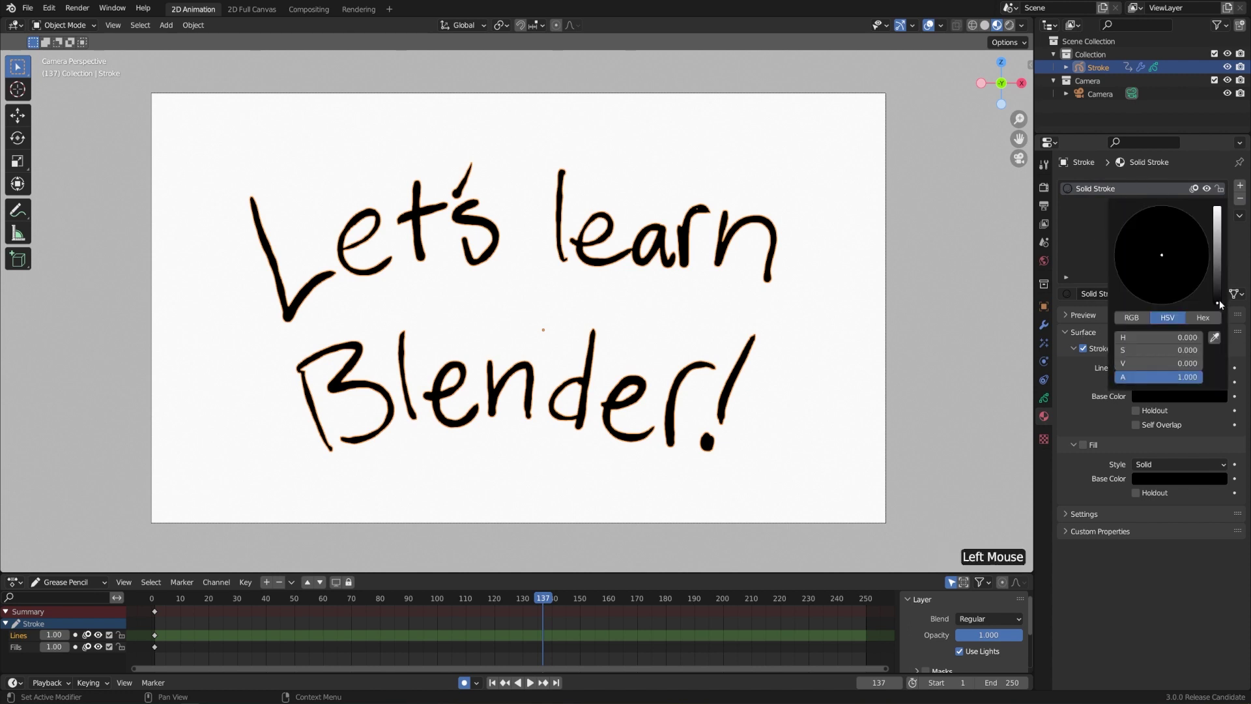
{"action": "left_click_drag", "start_coordinate": [1218, 303], "coordinate": [1217, 231]}
{"action": "left_click", "coordinate": [1193, 225]}
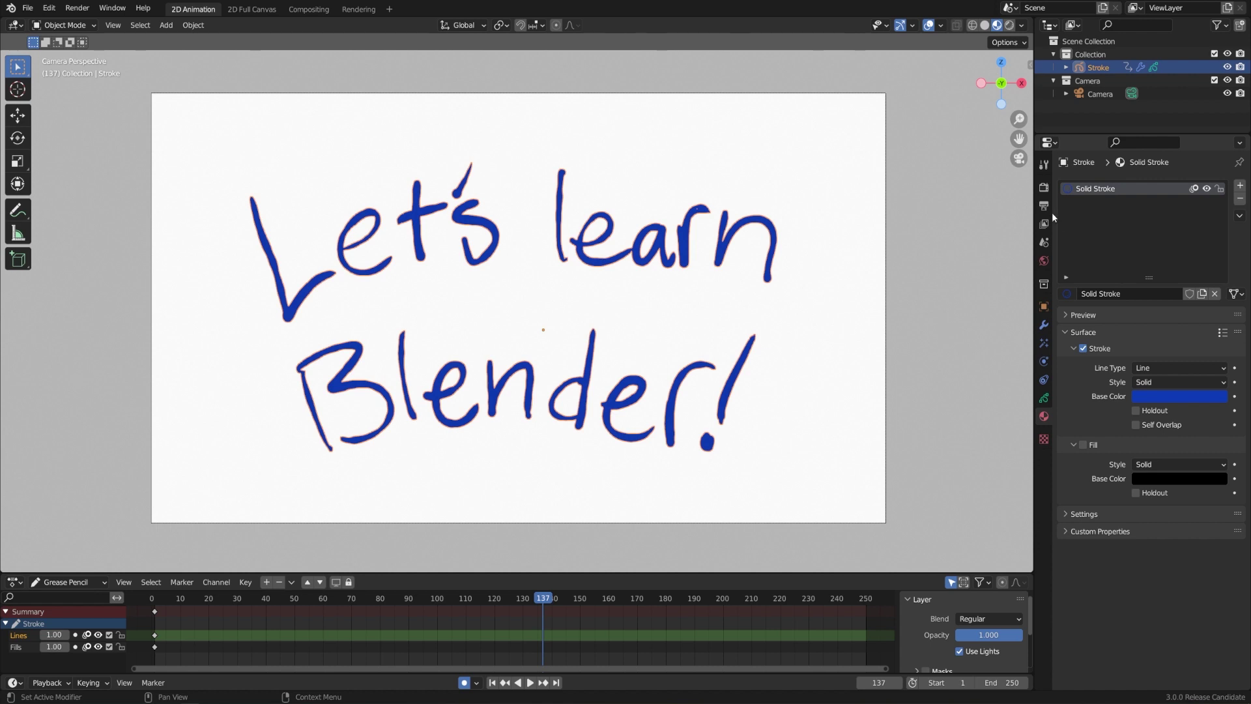
- Set the World background colour to a slightly darkened teal-green
{"action": "left_click", "coordinate": [1044, 261]}
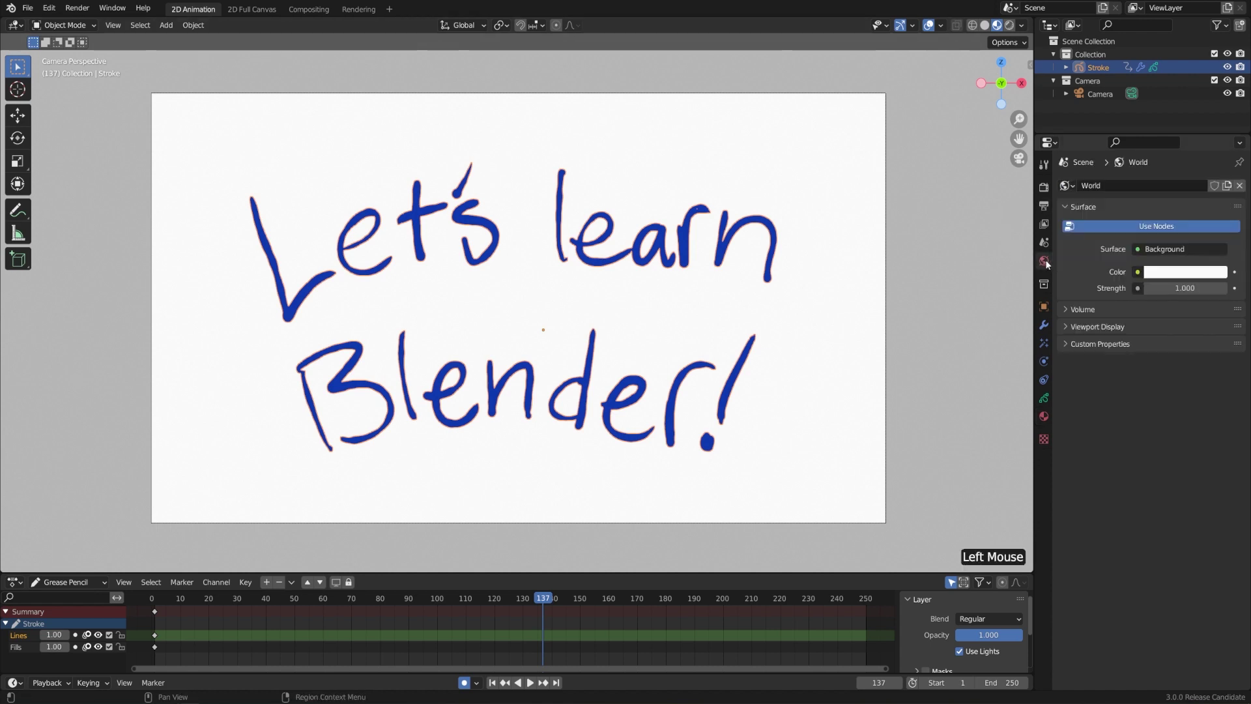
{"action": "left_click", "coordinate": [1173, 272]}
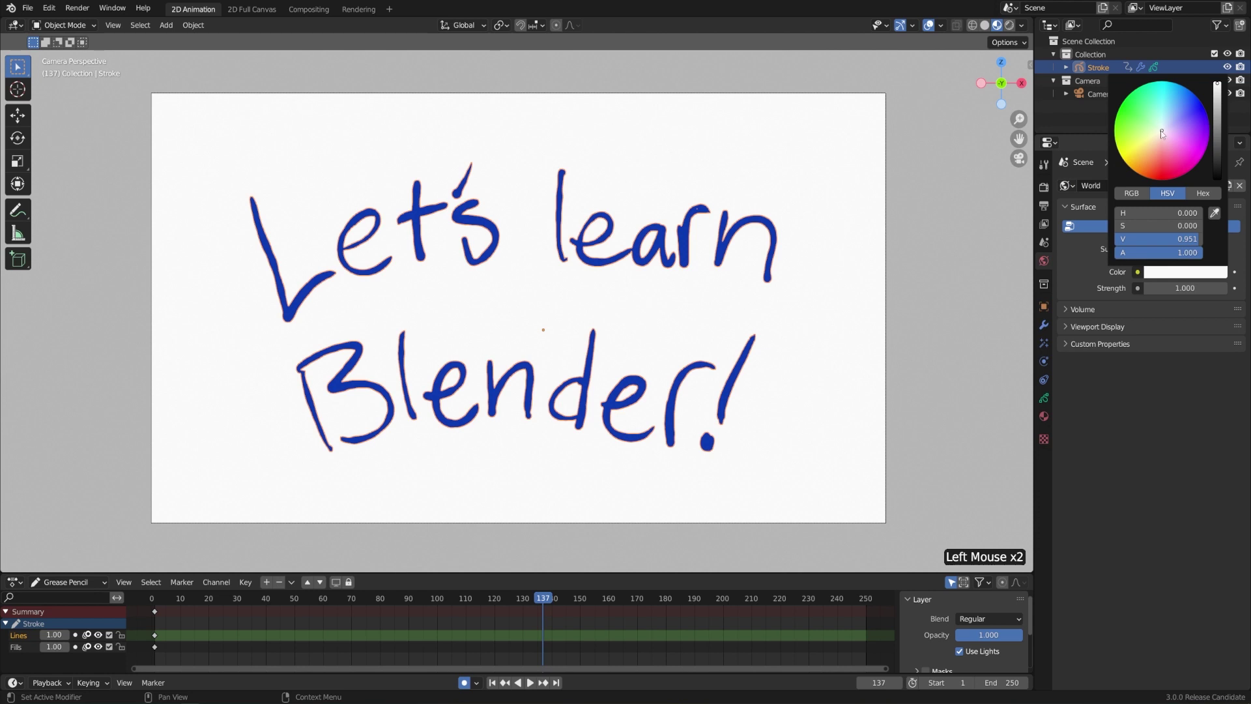
{"action": "left_click_drag", "start_coordinate": [1162, 134], "coordinate": [1150, 109]}
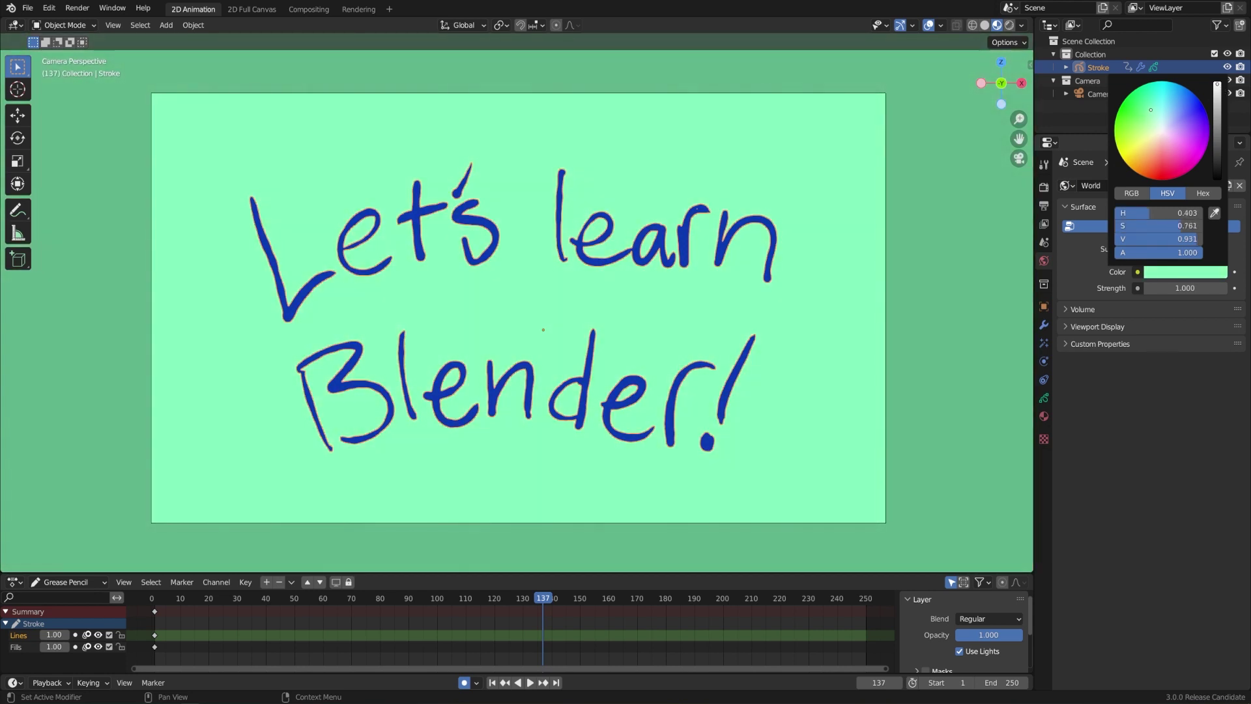
{"action": "left_click", "coordinate": [1216, 84]}
- Rewind near the start and play the write-on lettering animation, then stop it
{"action": "left_click_drag", "start_coordinate": [543, 603], "coordinate": [254, 610]}
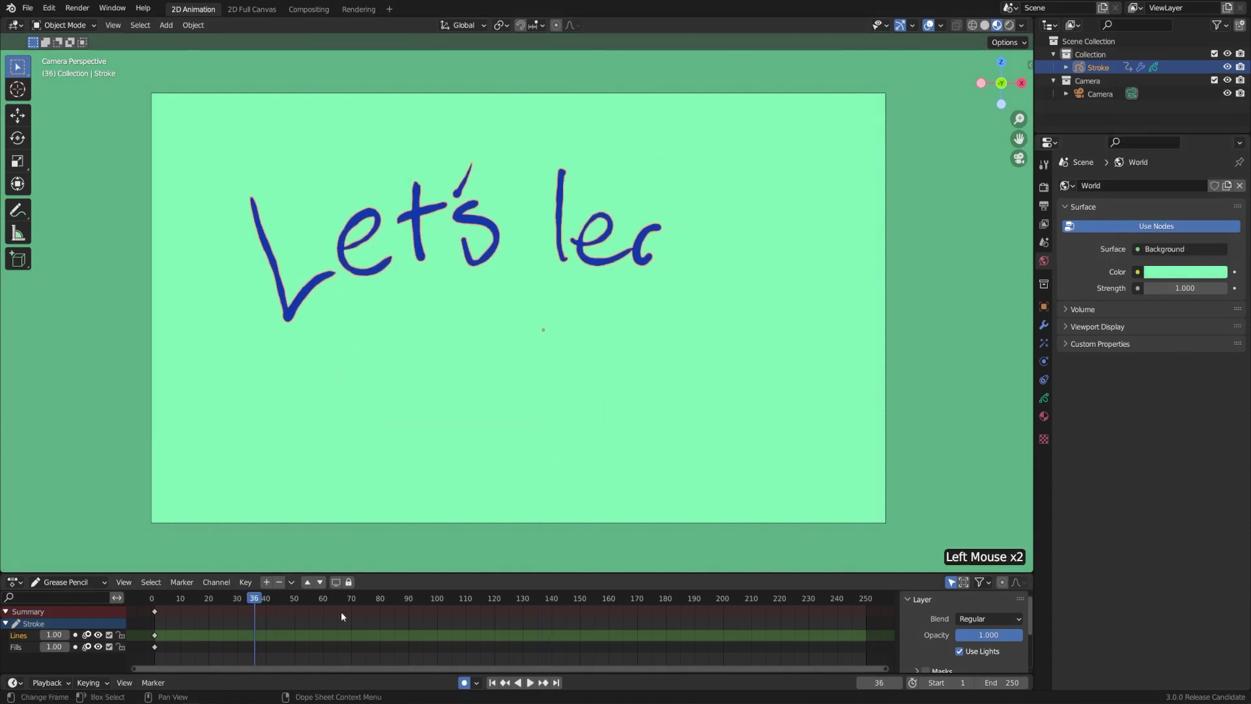
{"action": "left_click", "coordinate": [530, 682]}
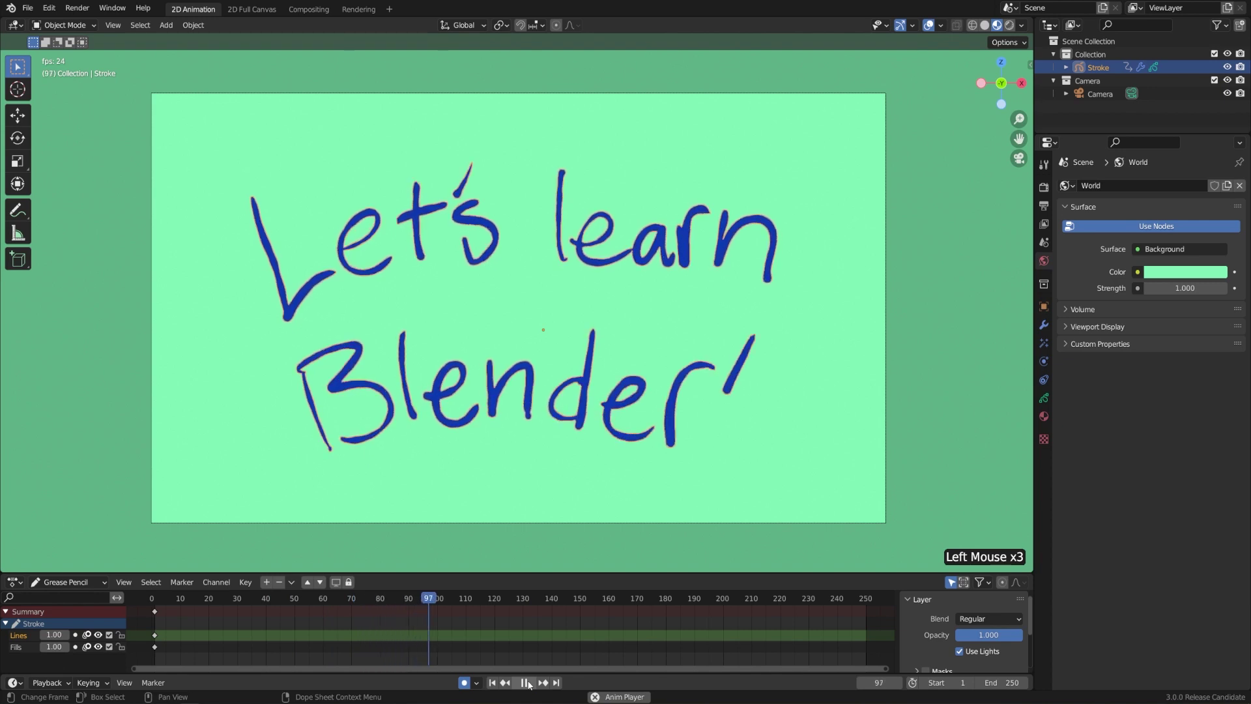
{"action": "left_click", "coordinate": [526, 682]}
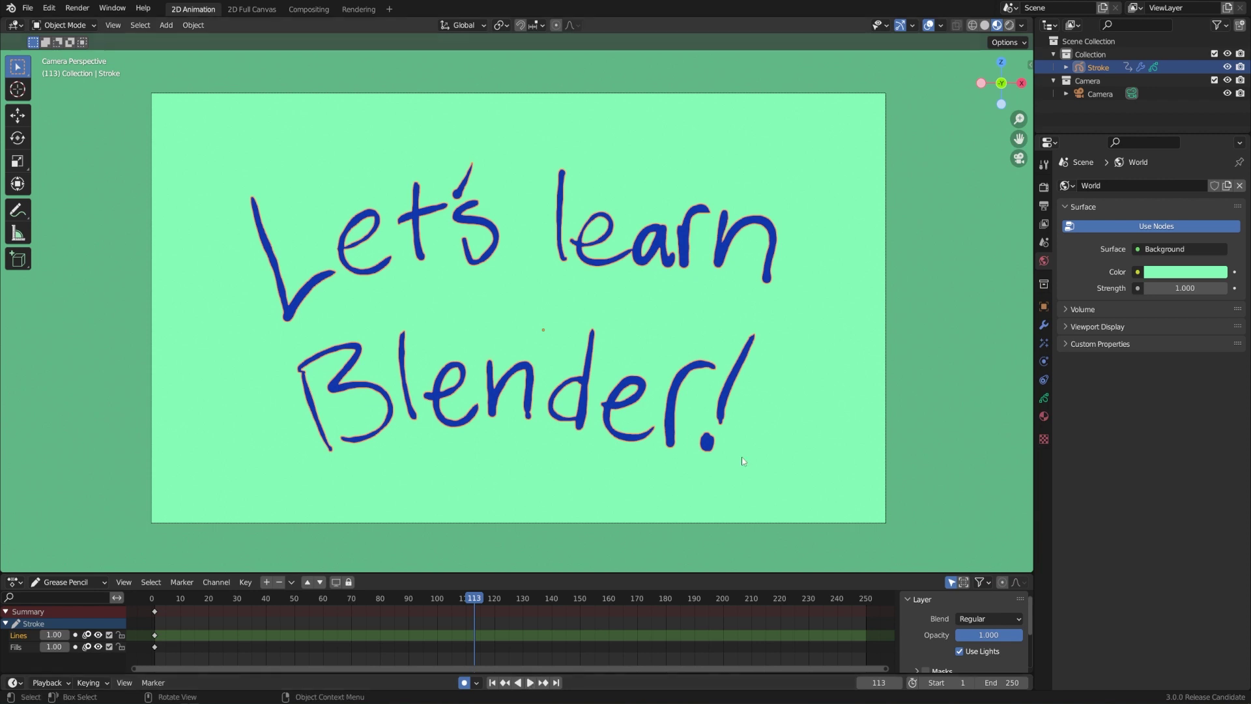
- Add a mesh cube to the scene via Shift+A
{"action": "middle_click_drag", "start_coordinate": [807, 403], "coordinate": [730, 416]}
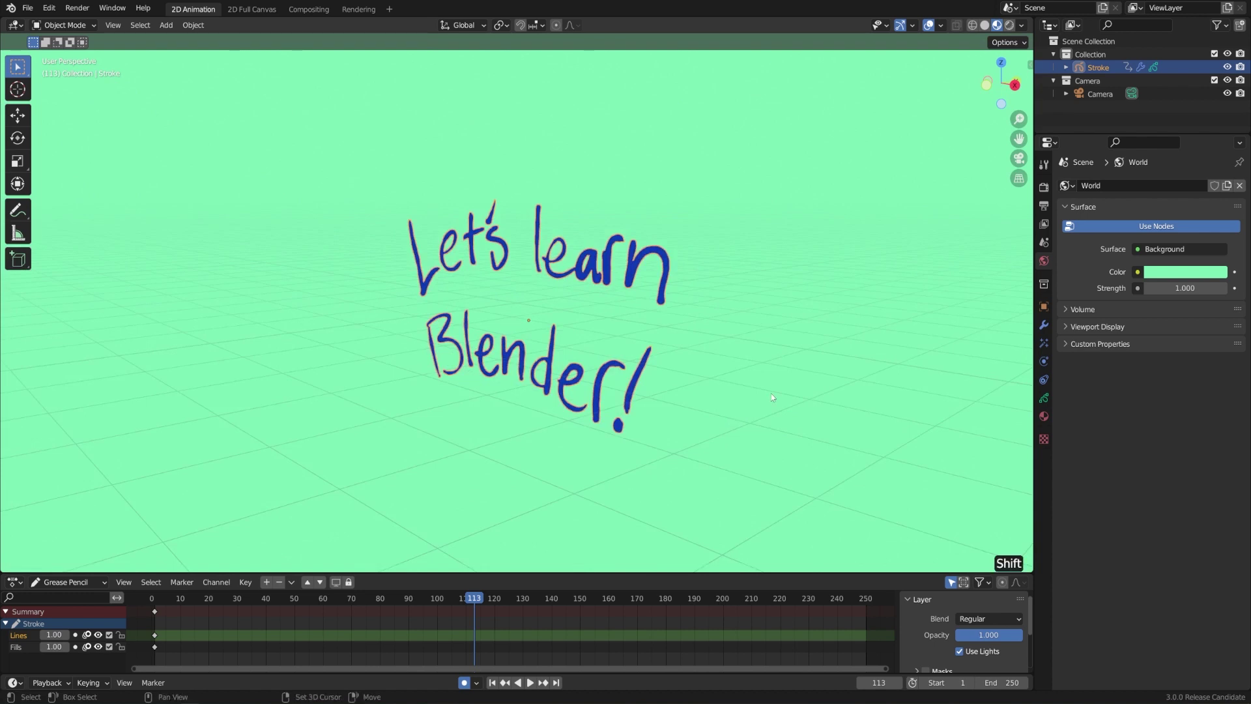
{"action": "key", "text": "shift+a"}
{"action": "mouse_move", "coordinate": [772, 393]}
{"action": "left_click", "coordinate": [832, 408]}
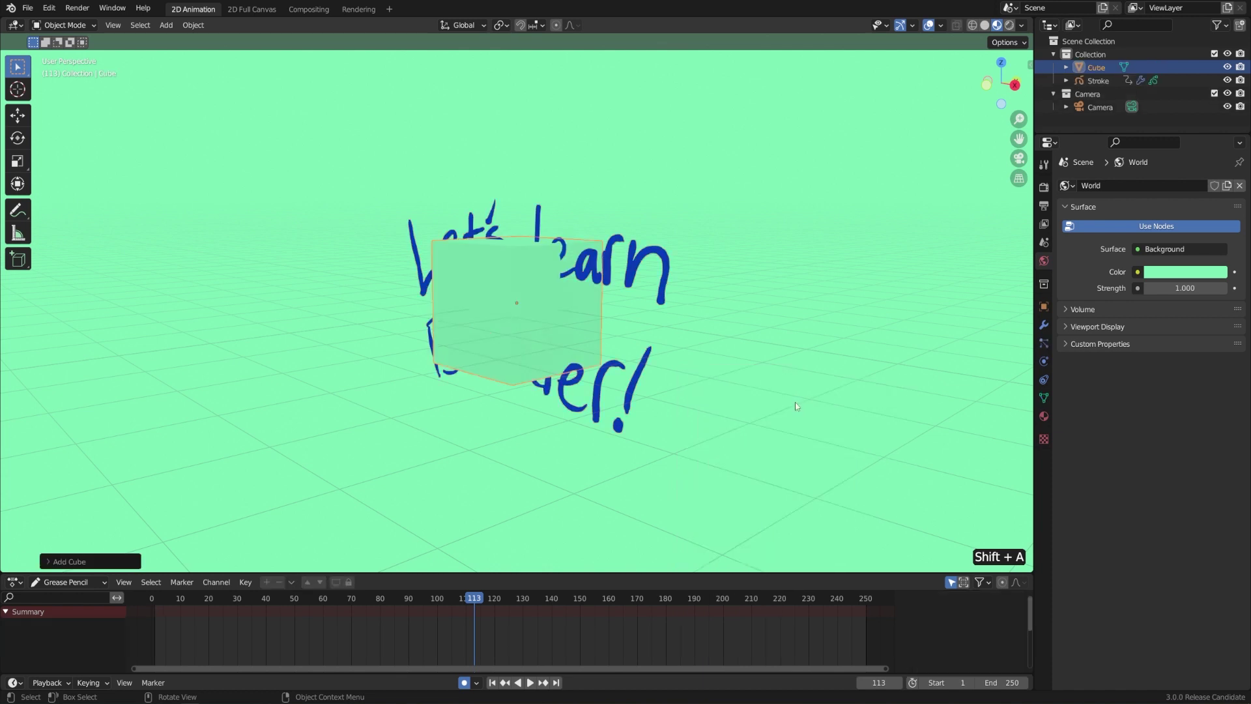
- Move the cube behind the 'Let's learn Blender!' lettering and deselect it
{"action": "middle_click_drag", "start_coordinate": [795, 401], "coordinate": [607, 389]}
{"action": "key", "text": "g"}
{"action": "left_click", "coordinate": [737, 389]}
{"action": "middle_click_drag", "start_coordinate": [737, 388], "coordinate": [705, 283]}
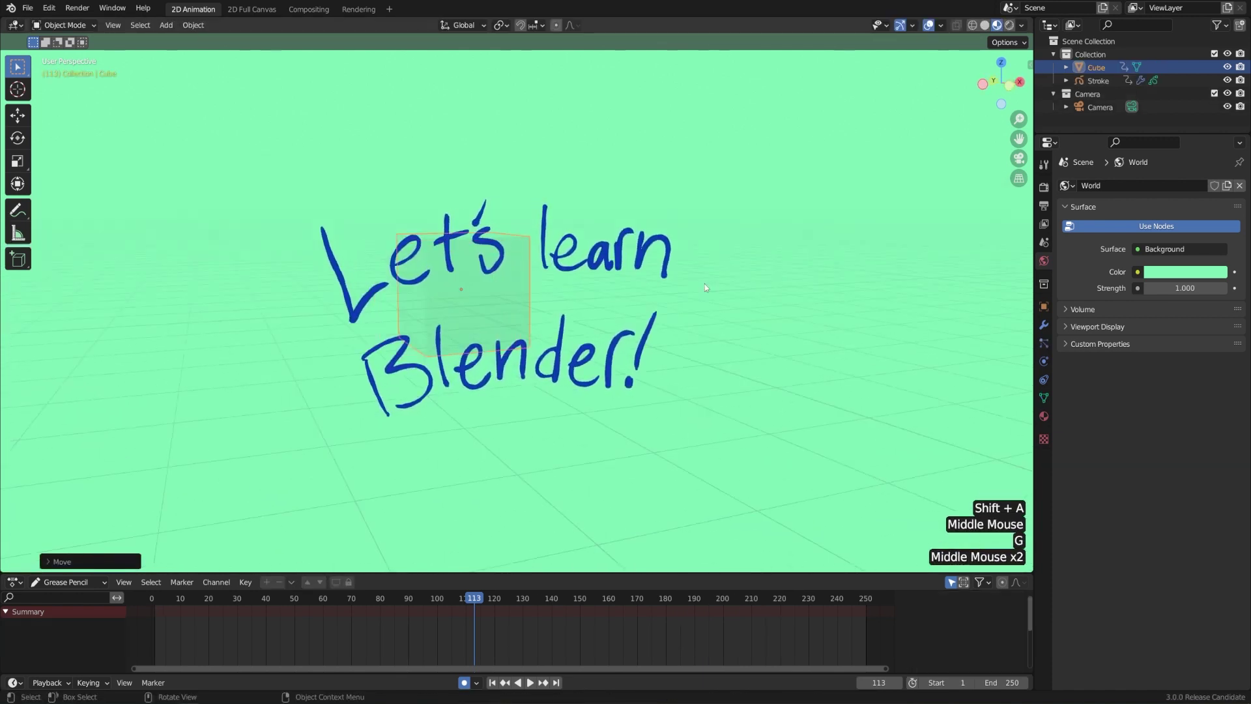
{"action": "left_click", "coordinate": [705, 284]}
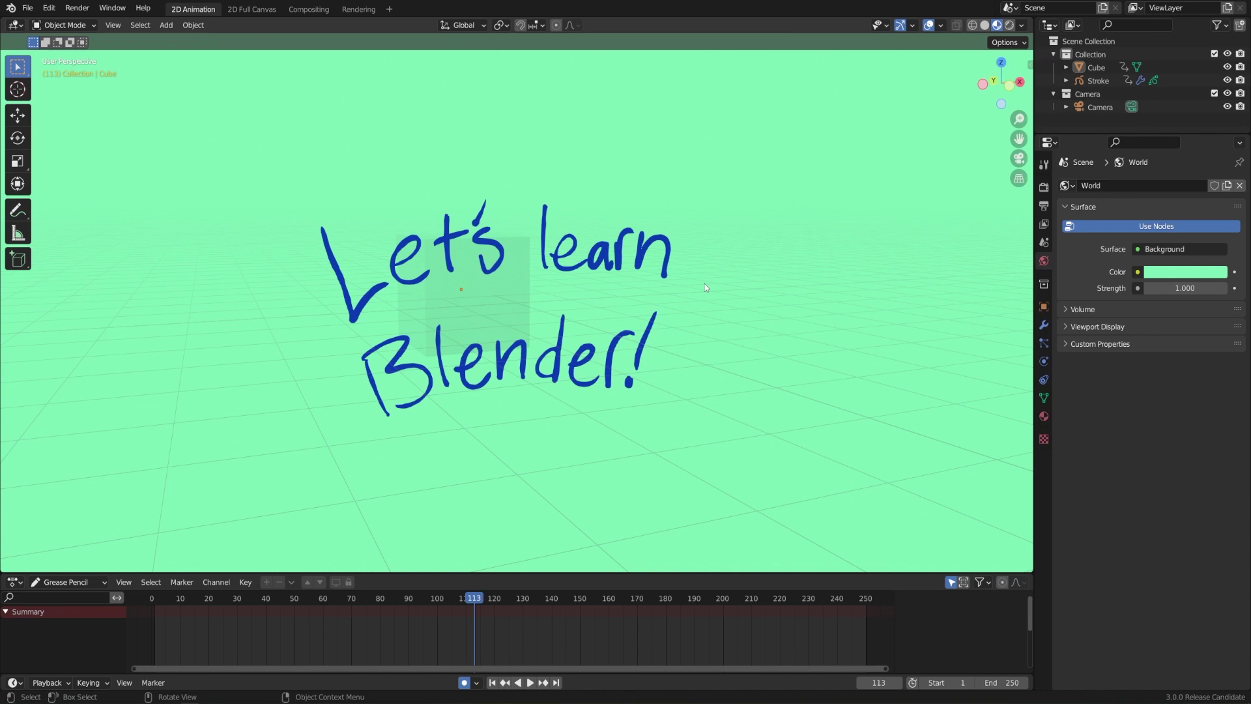